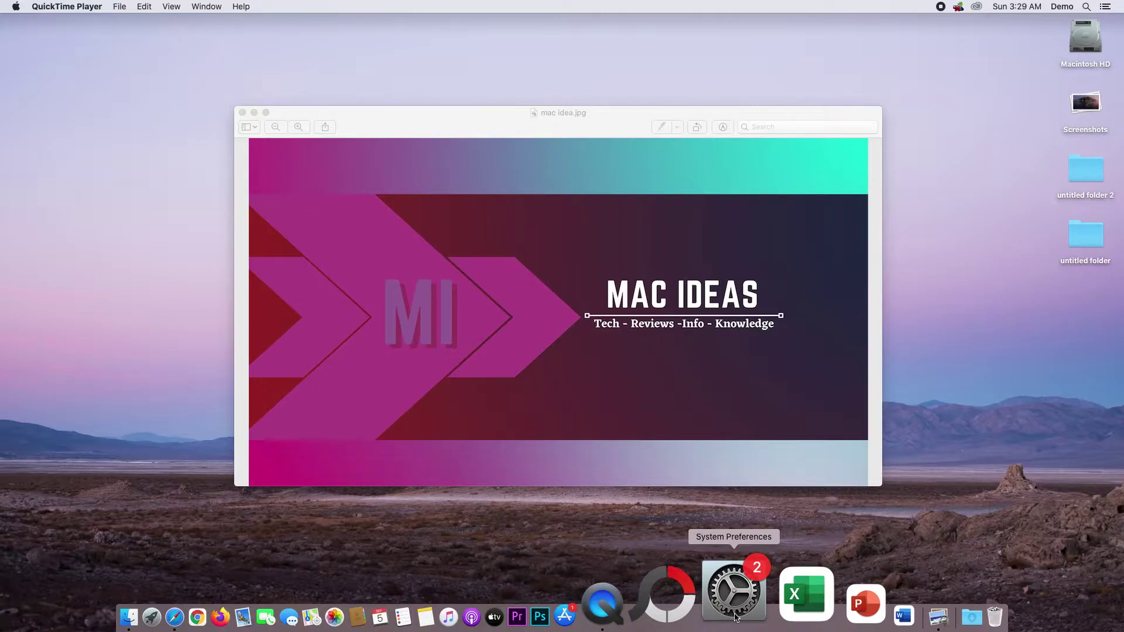
Launch System Preferences from the Apple menu and go to the Users & Groups pane.
{"action": "left_click", "coordinate": [16, 7]}
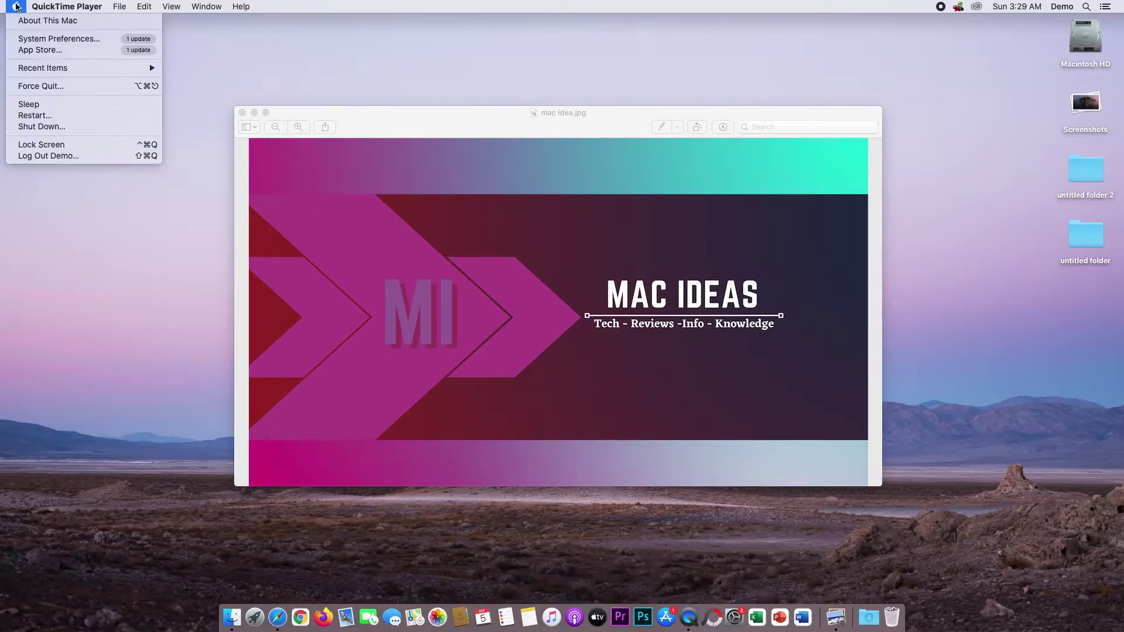
{"action": "left_click", "coordinate": [38, 42]}
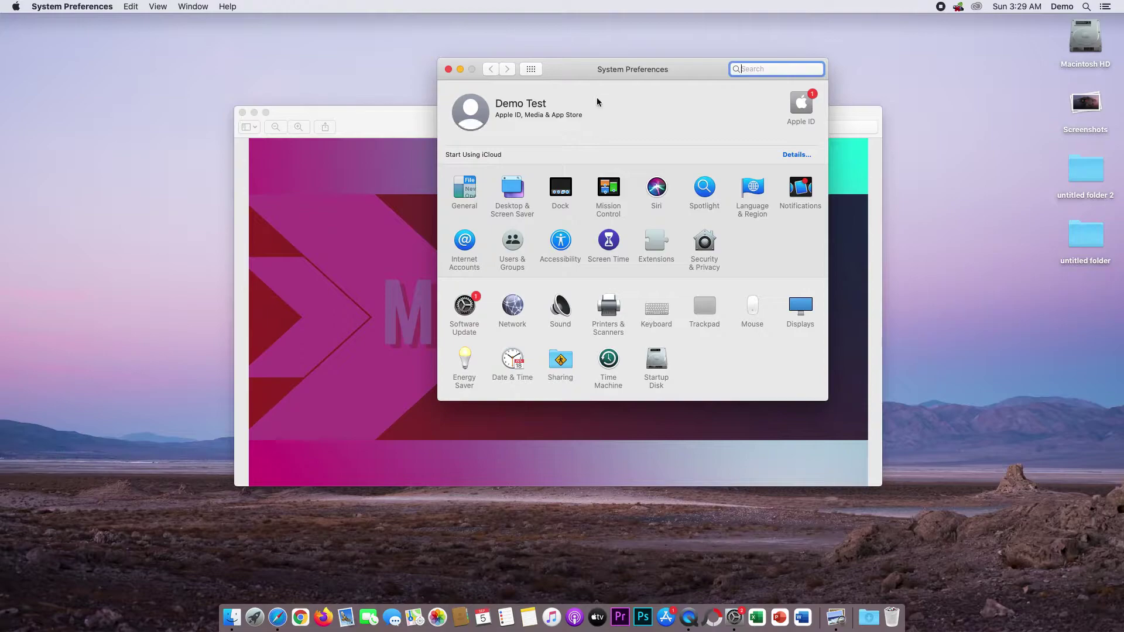
{"action": "left_click", "coordinate": [513, 242]}
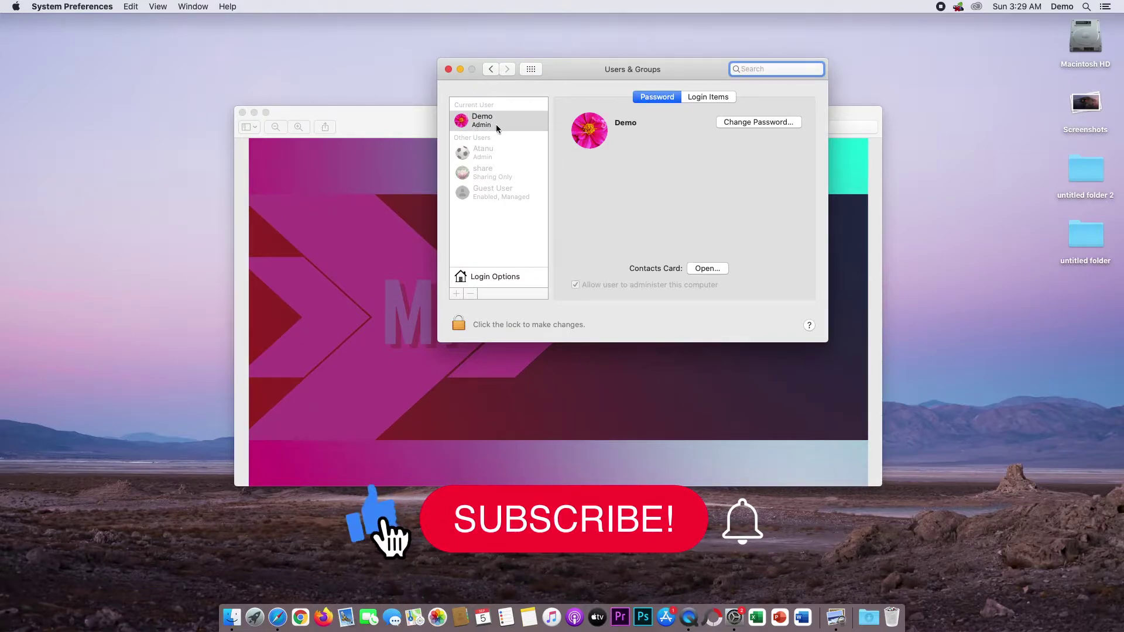
{"action": "mouse_move", "coordinate": [593, 147]}
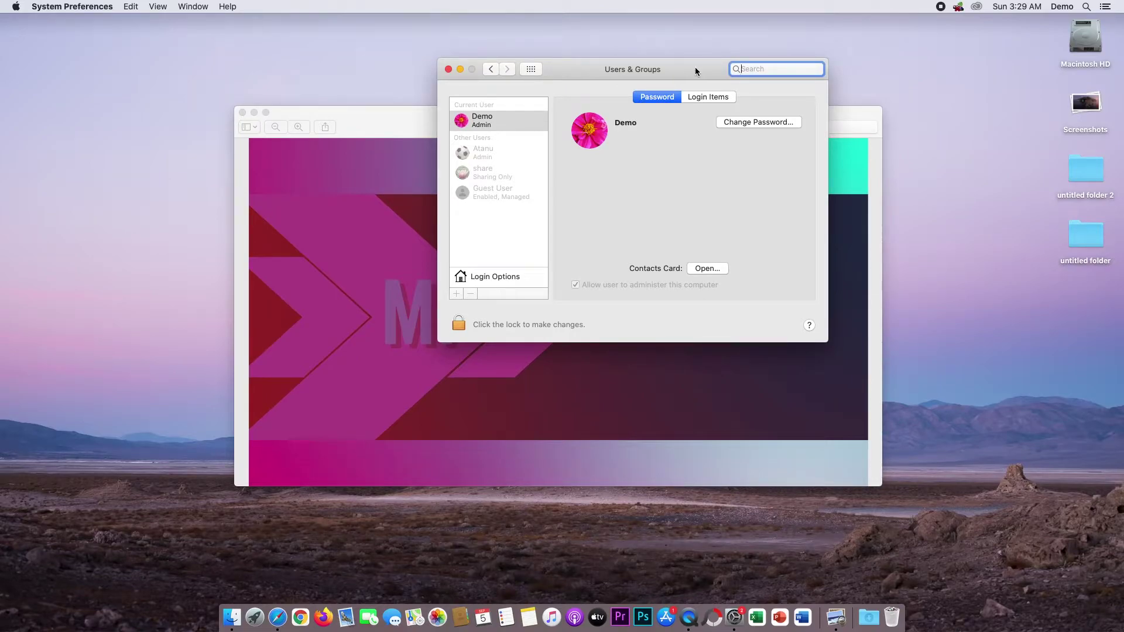
{"action": "left_click", "coordinate": [755, 123]}
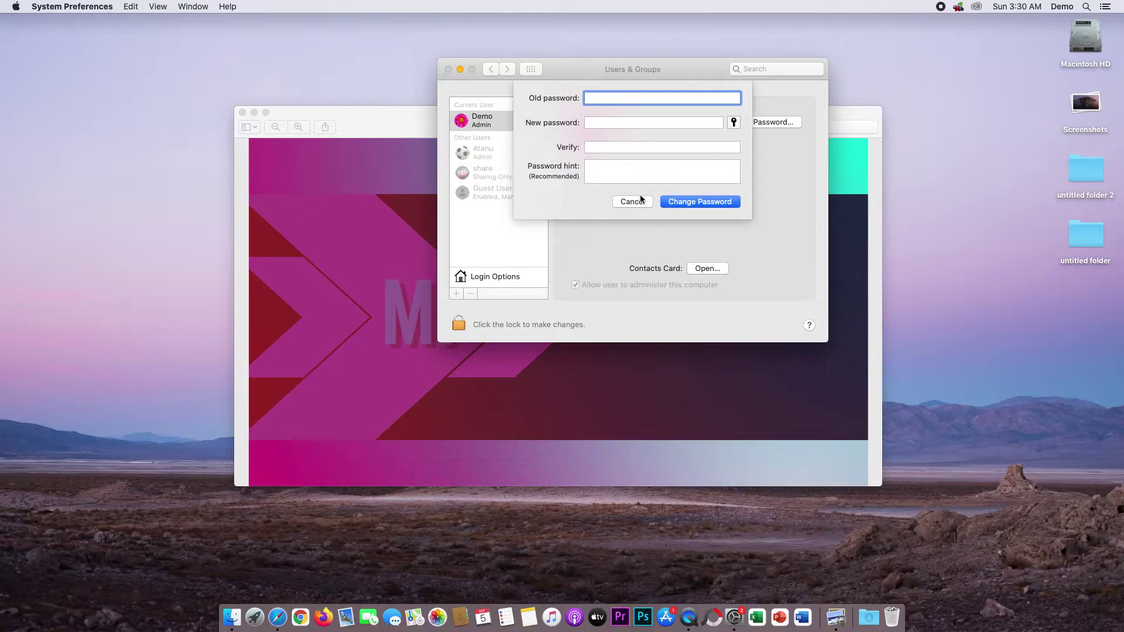
{"action": "left_click", "coordinate": [638, 201]}
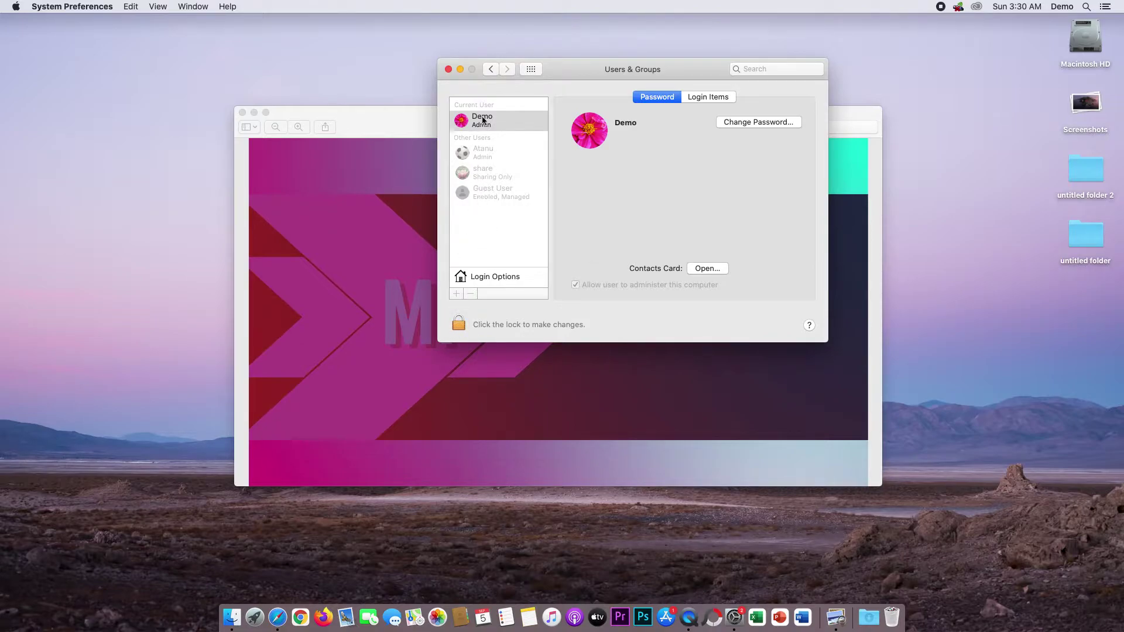
{"action": "left_click", "coordinate": [458, 322]}
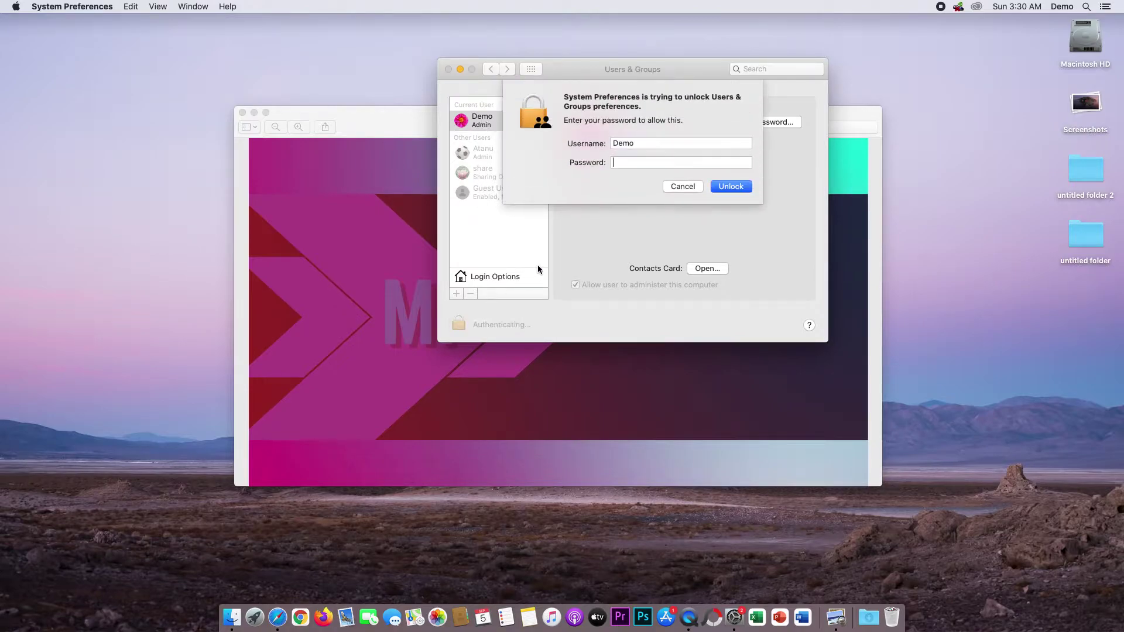
{"action": "type", "text": "demo"}
{"action": "key", "text": "Return"}
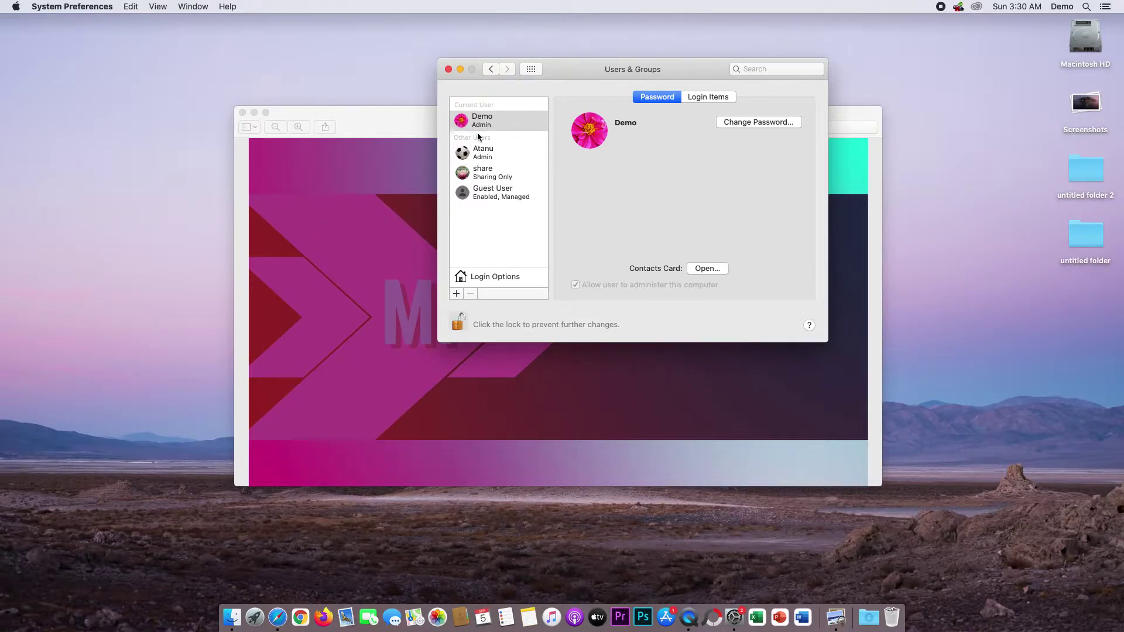
{"action": "left_click", "coordinate": [488, 154]}
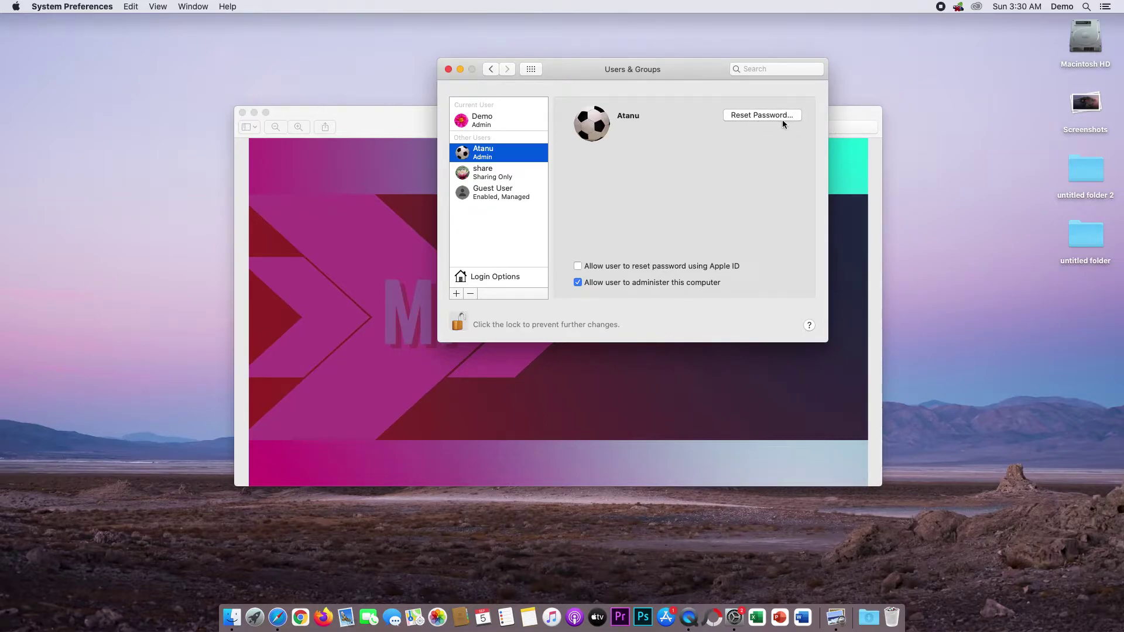
View the share account's details, then the Guest User's login options.
{"action": "left_click", "coordinate": [505, 175]}
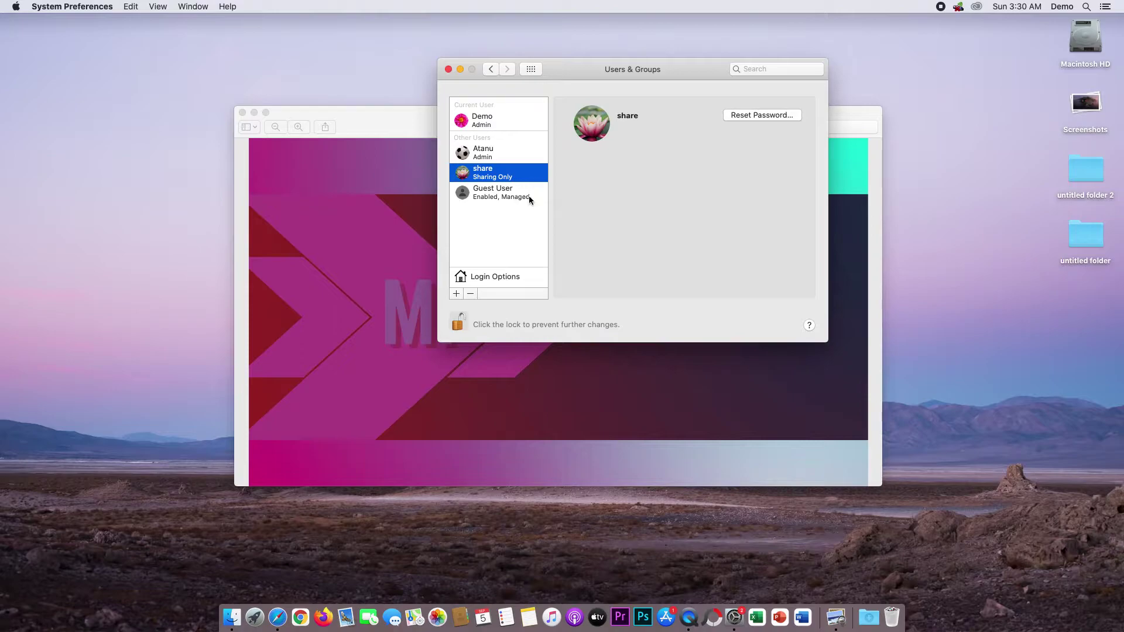
{"action": "left_click", "coordinate": [504, 197]}
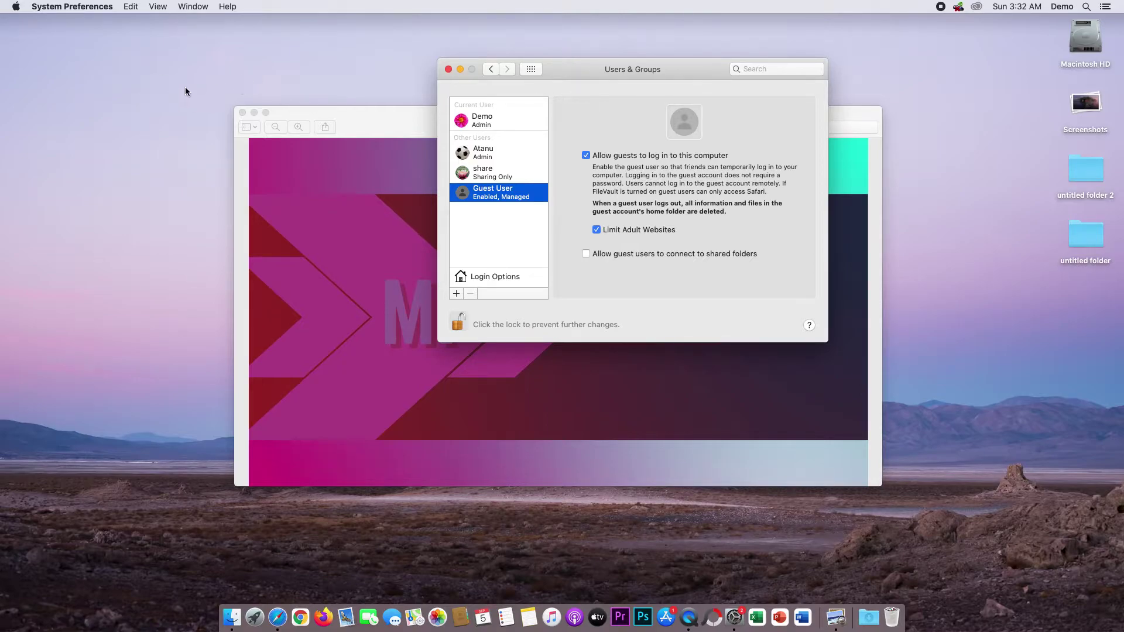
Expand the desktop Screenshots stack and Quick Look both login-window screenshots.
{"action": "left_click", "coordinate": [1093, 112]}
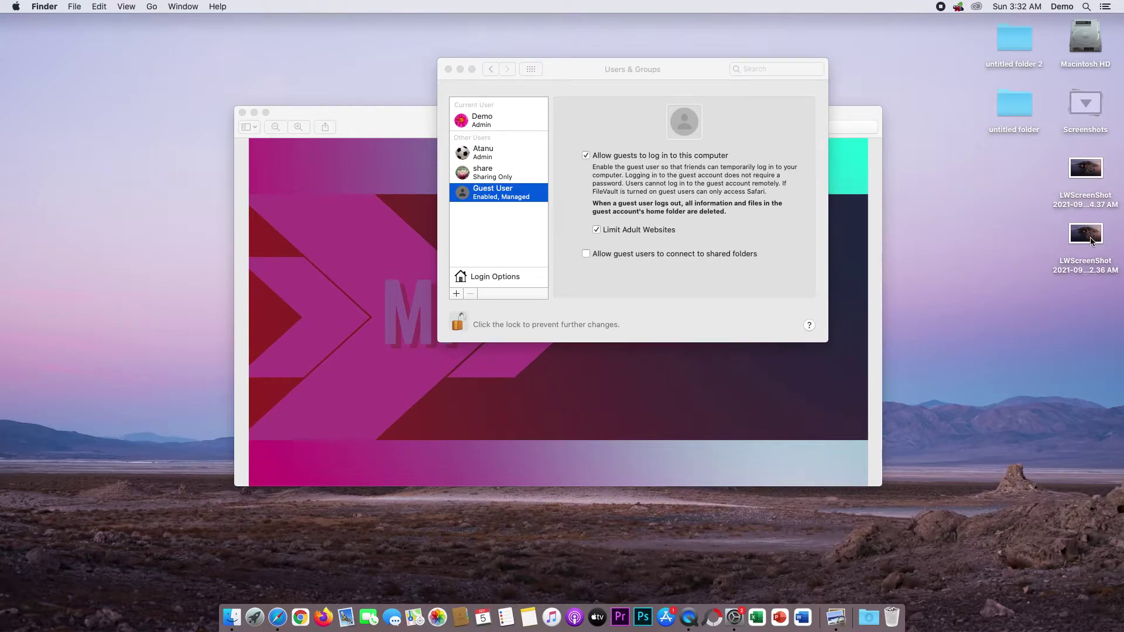
{"action": "left_click", "coordinate": [1091, 240]}
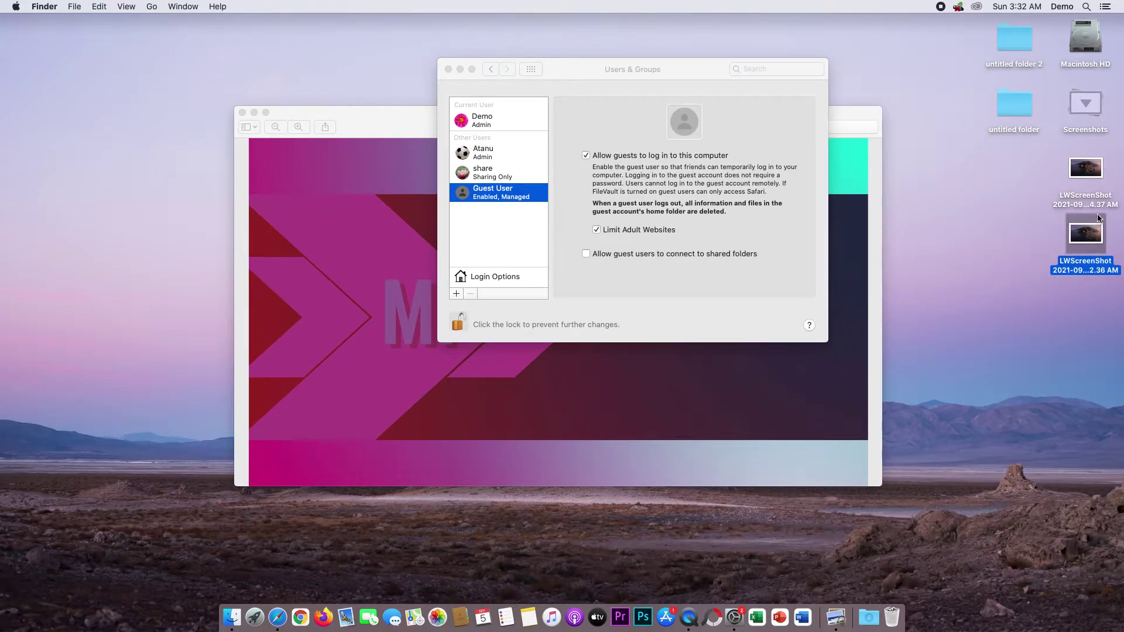
{"action": "key", "text": "space"}
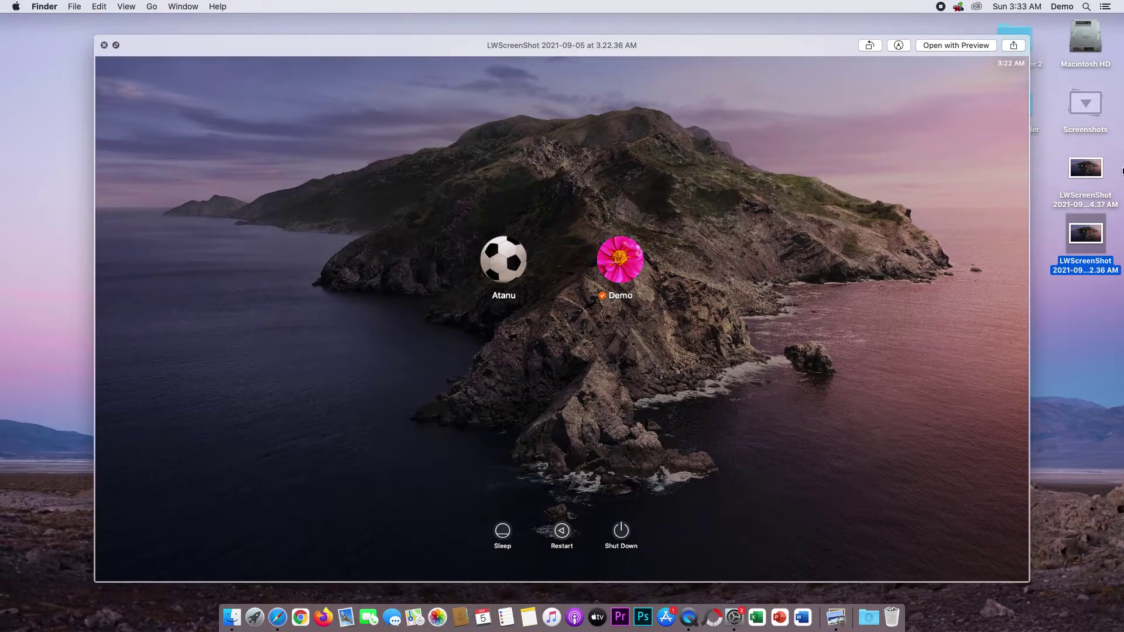
{"action": "left_click", "coordinate": [1102, 172]}
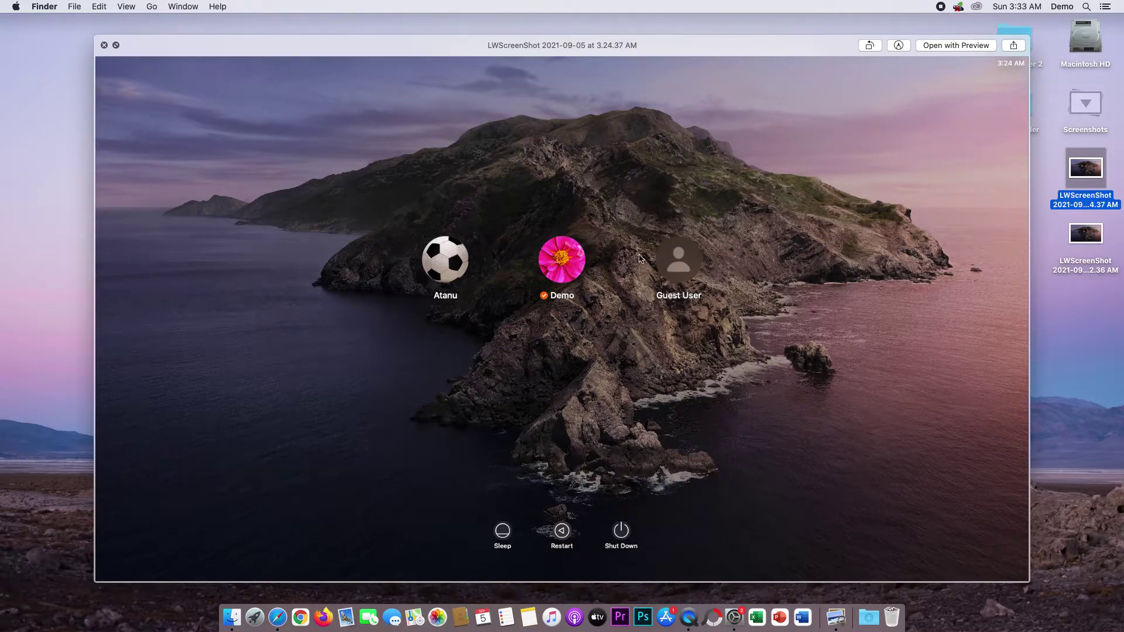
{"action": "key", "text": "space"}
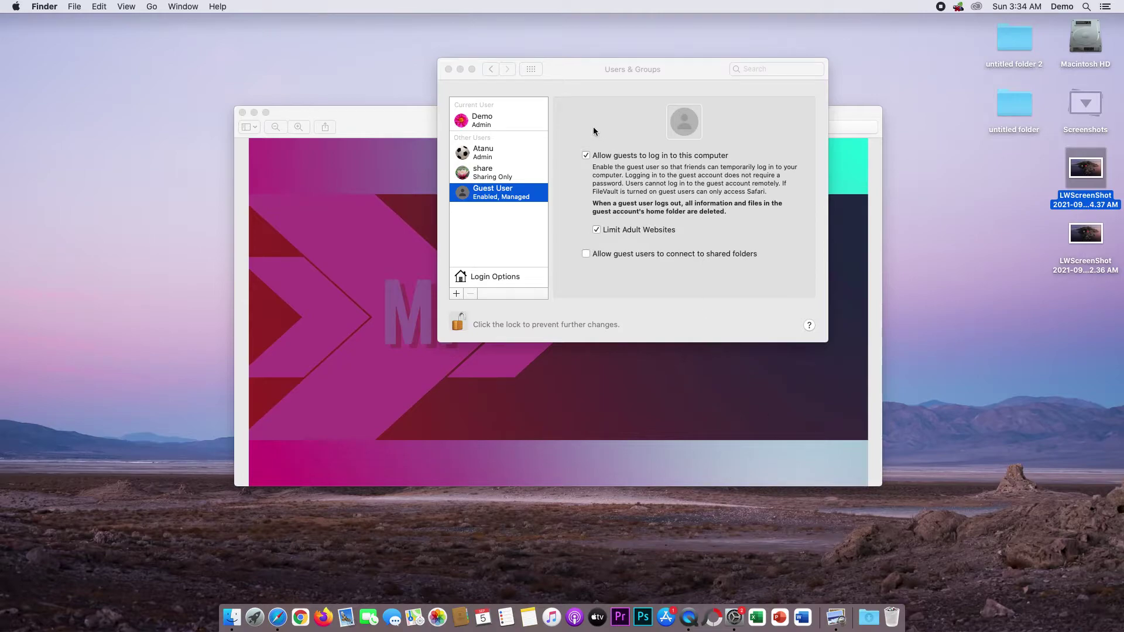
Bring the Users & Groups window to the front and nudge it slightly left.
{"action": "left_click", "coordinate": [574, 69]}
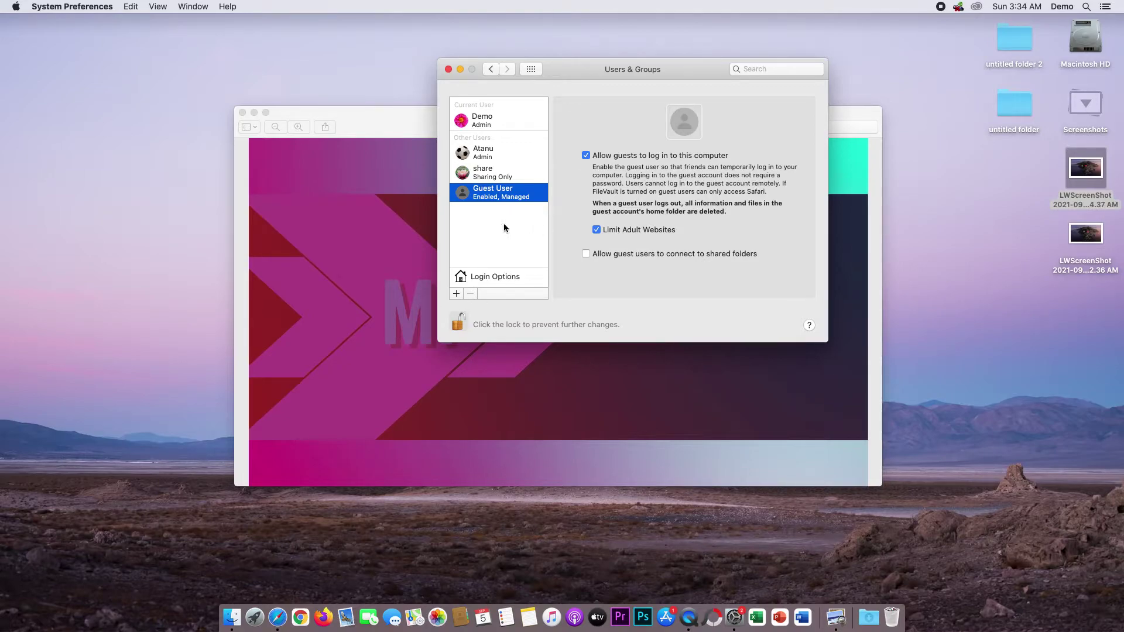
{"action": "left_click_drag", "start_coordinate": [593, 70], "coordinate": [568, 70]}
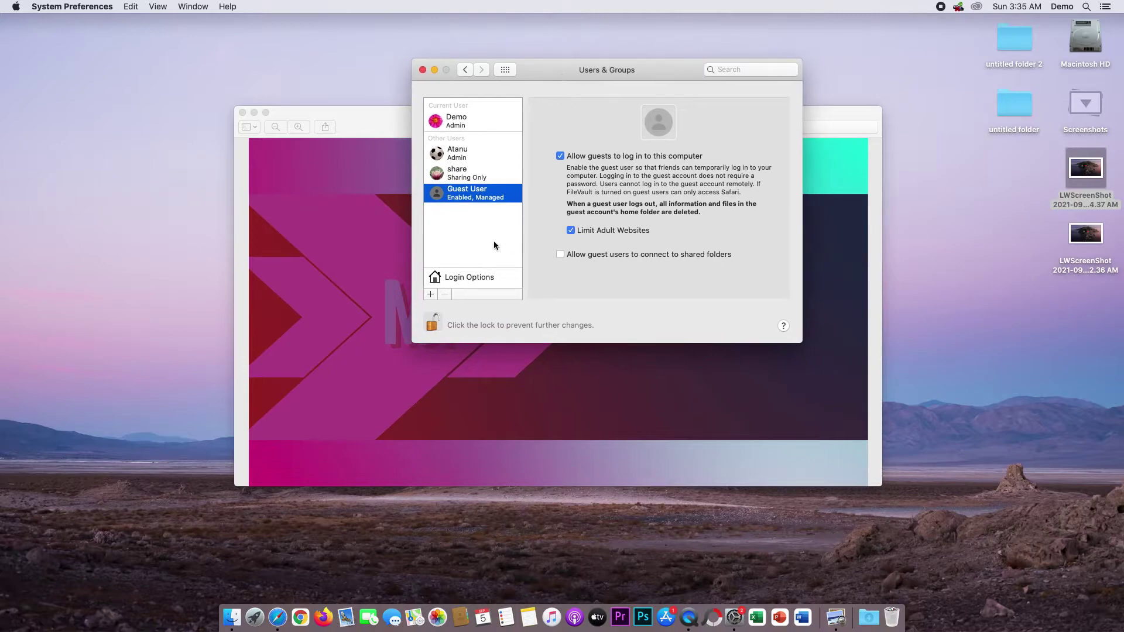
Start a new user account and set its account type to Administrator.
{"action": "left_click", "coordinate": [430, 295]}
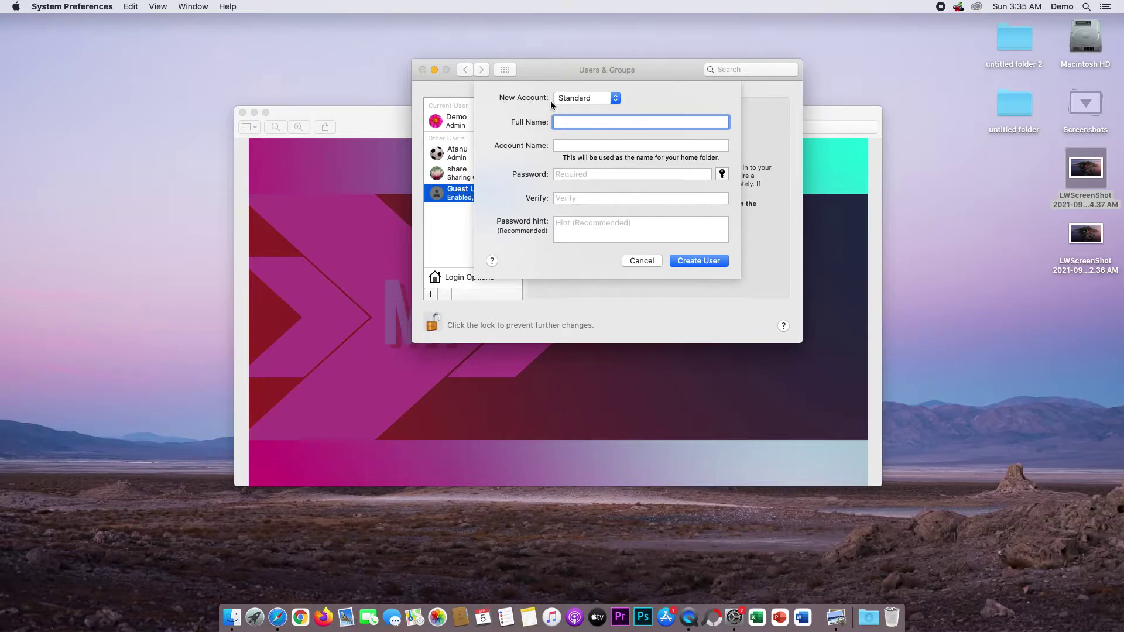
{"action": "left_click", "coordinate": [616, 99]}
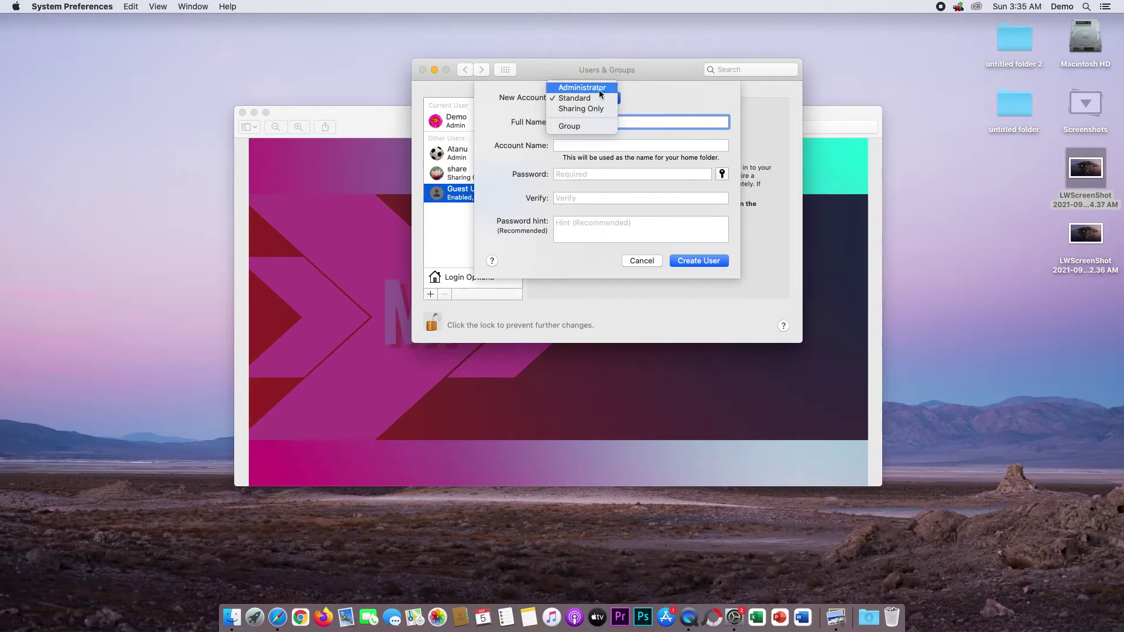
{"action": "left_click", "coordinate": [656, 97]}
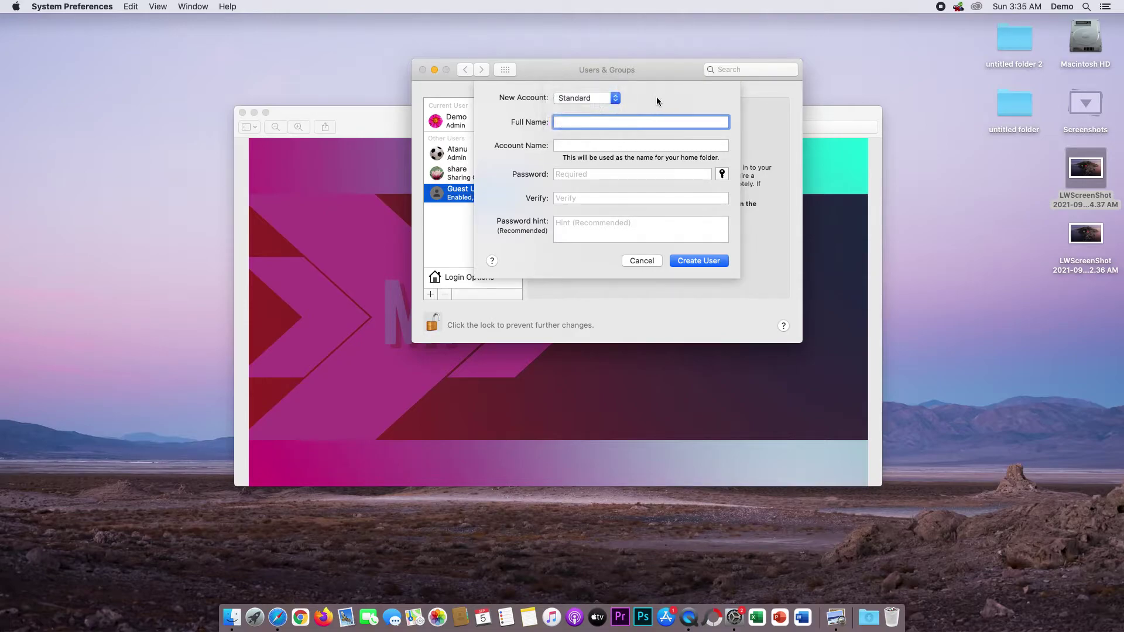
{"action": "left_click", "coordinate": [613, 99]}
{"action": "left_click", "coordinate": [586, 87]}
Cancel the new account and select Atanu to show its settings.
{"action": "left_click", "coordinate": [642, 261]}
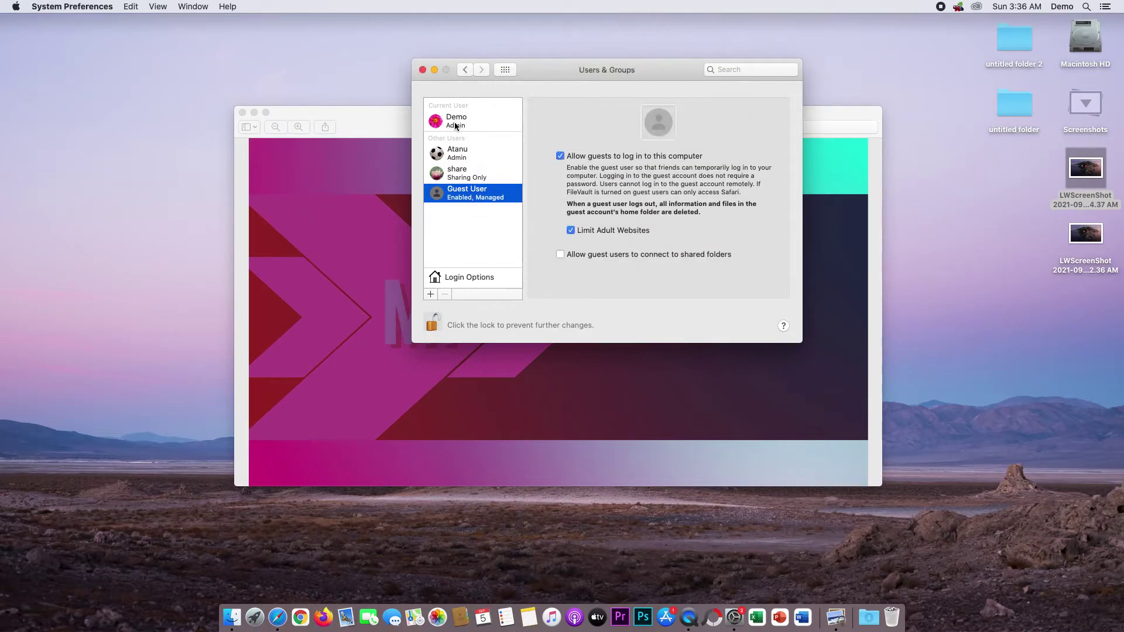
{"action": "left_click", "coordinate": [463, 159]}
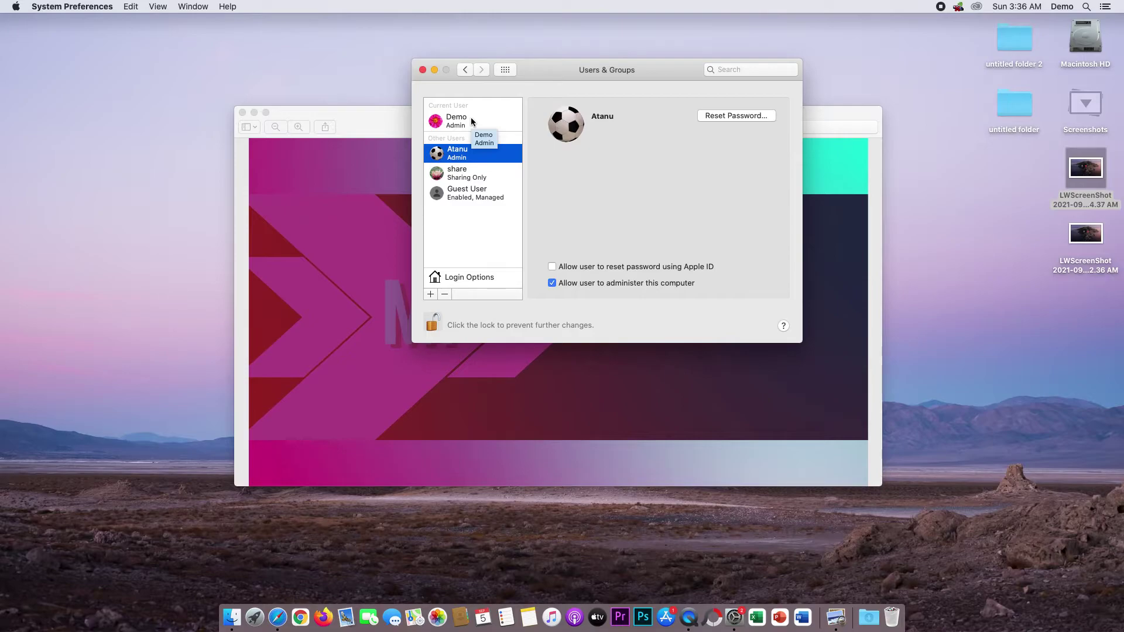
{"action": "left_click", "coordinate": [430, 294]}
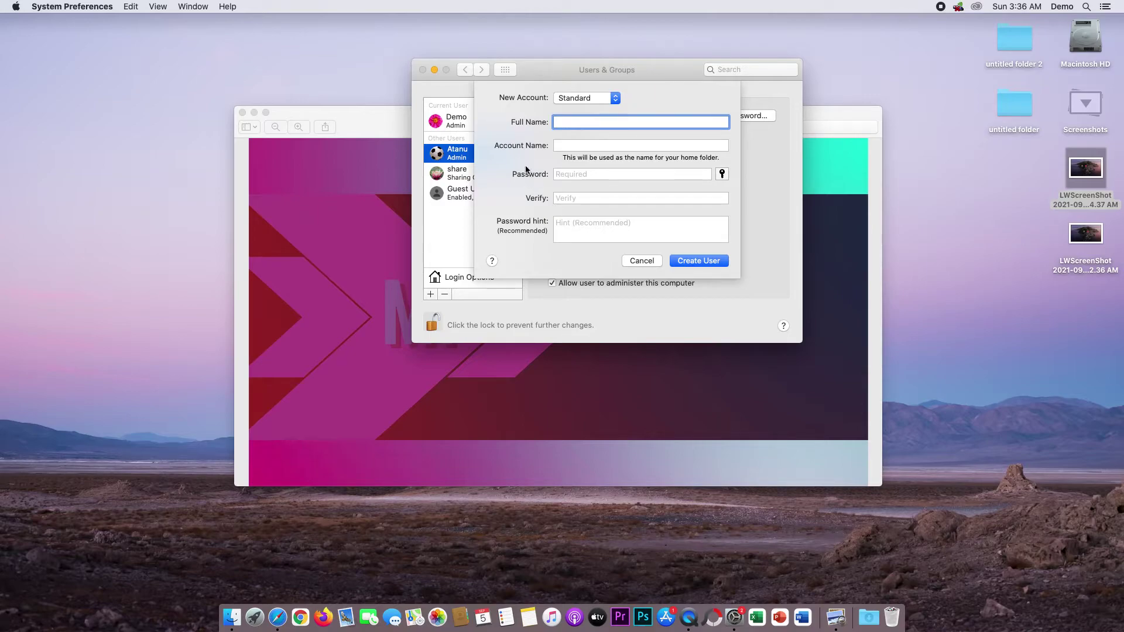
{"action": "left_click", "coordinate": [616, 101]}
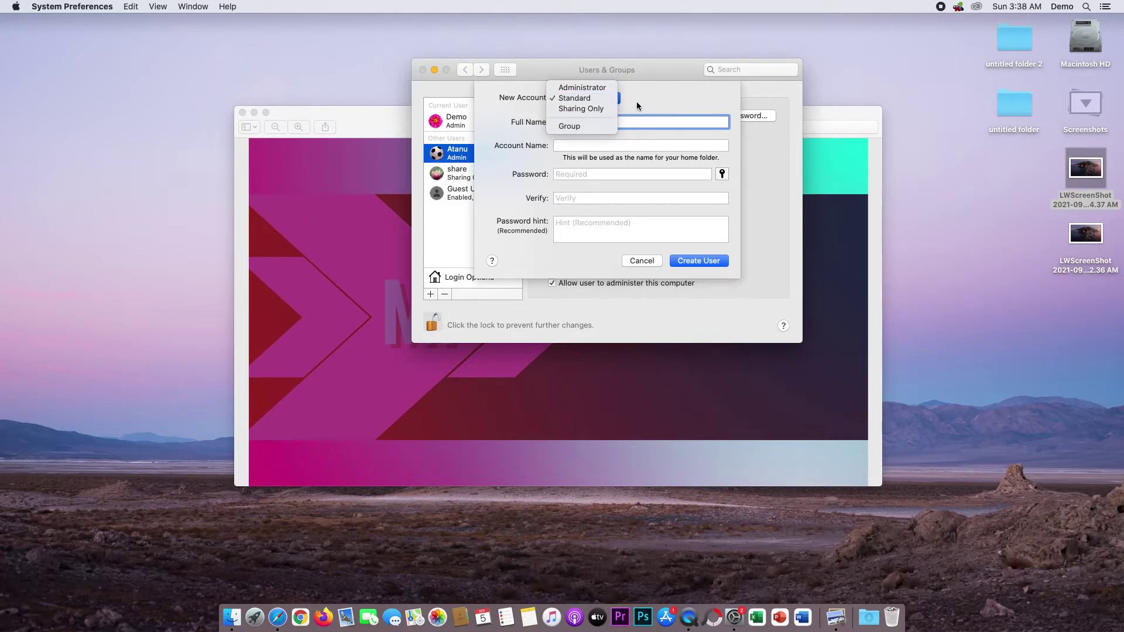
{"action": "left_click", "coordinate": [644, 265]}
{"action": "left_click", "coordinate": [642, 261]}
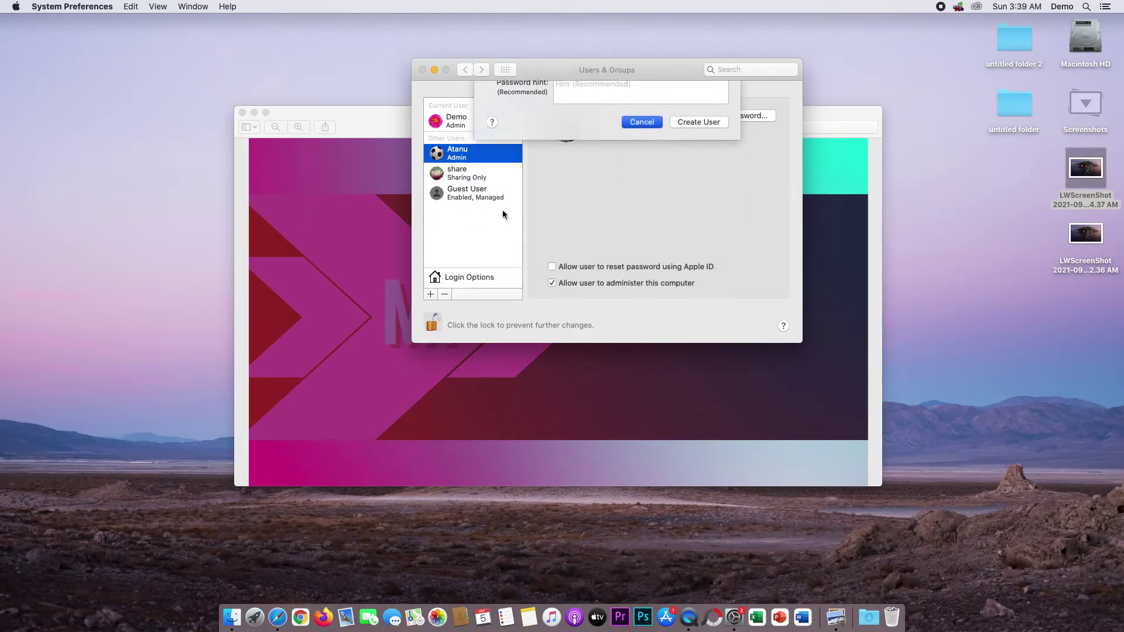
Select the share account and open the Demo fast user switching menu.
{"action": "left_click", "coordinate": [465, 173]}
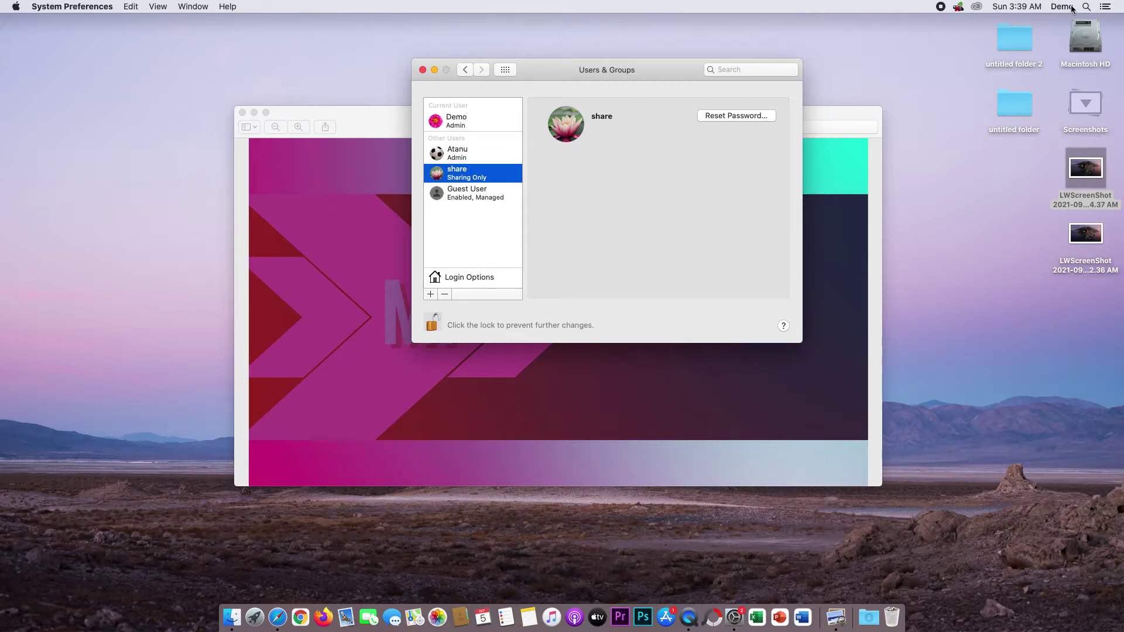
{"action": "left_click", "coordinate": [1062, 7]}
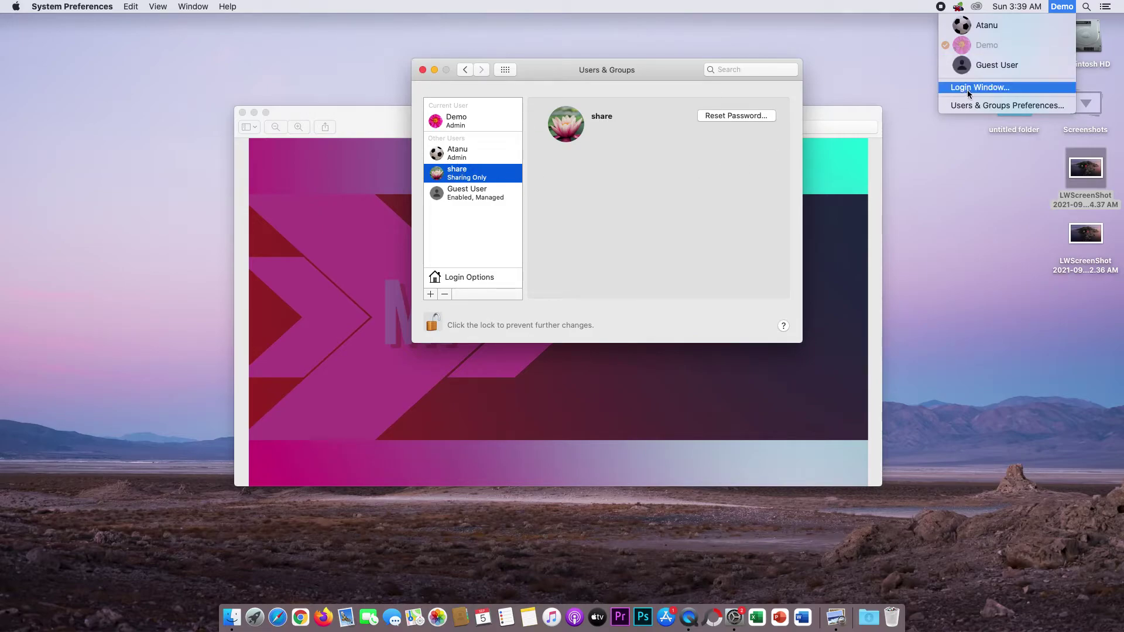
Close the fast user switching menu, leaving the share account's details visible.
{"action": "left_click", "coordinate": [634, 165]}
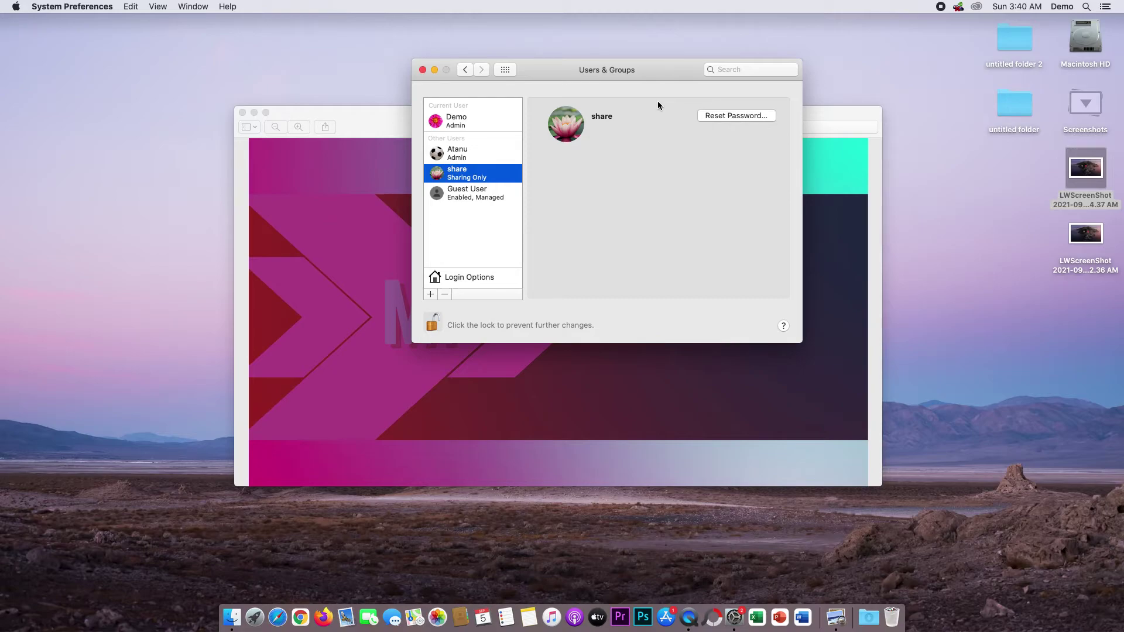
Move the window lower, start a new account, and list its account types.
{"action": "left_click_drag", "start_coordinate": [666, 66], "coordinate": [651, 90]}
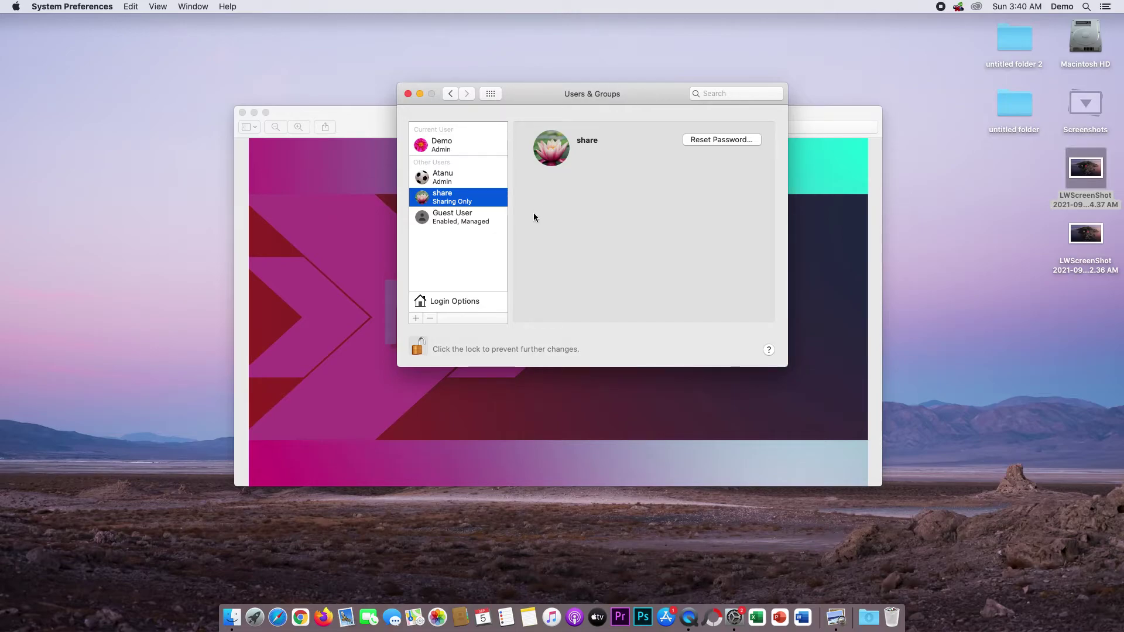
{"action": "left_click", "coordinate": [419, 318]}
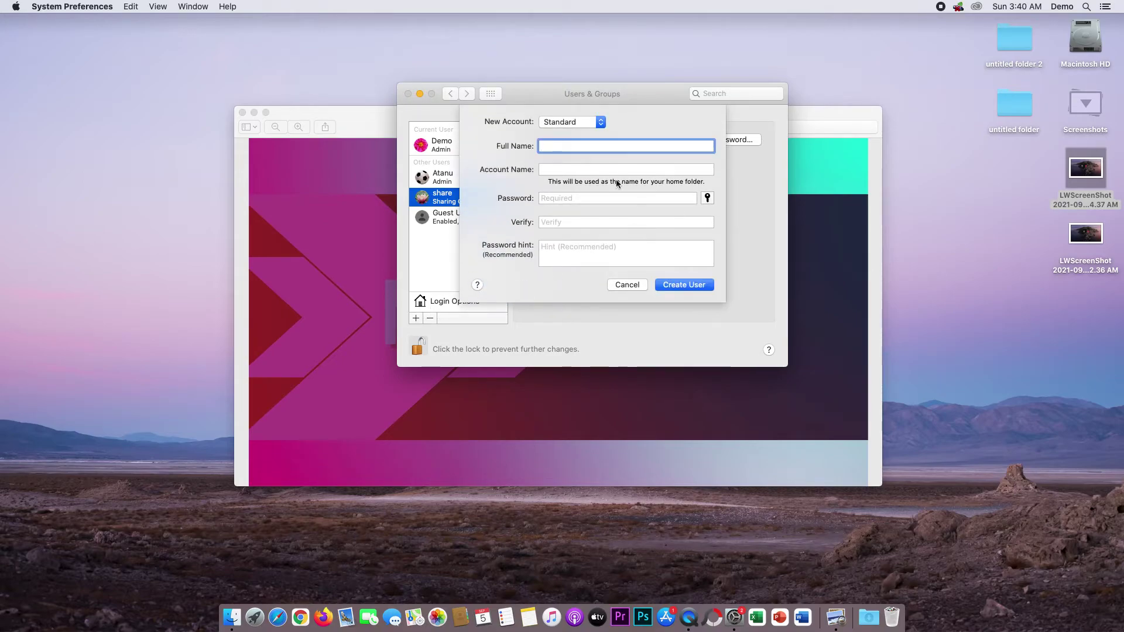
{"action": "left_click", "coordinate": [605, 122]}
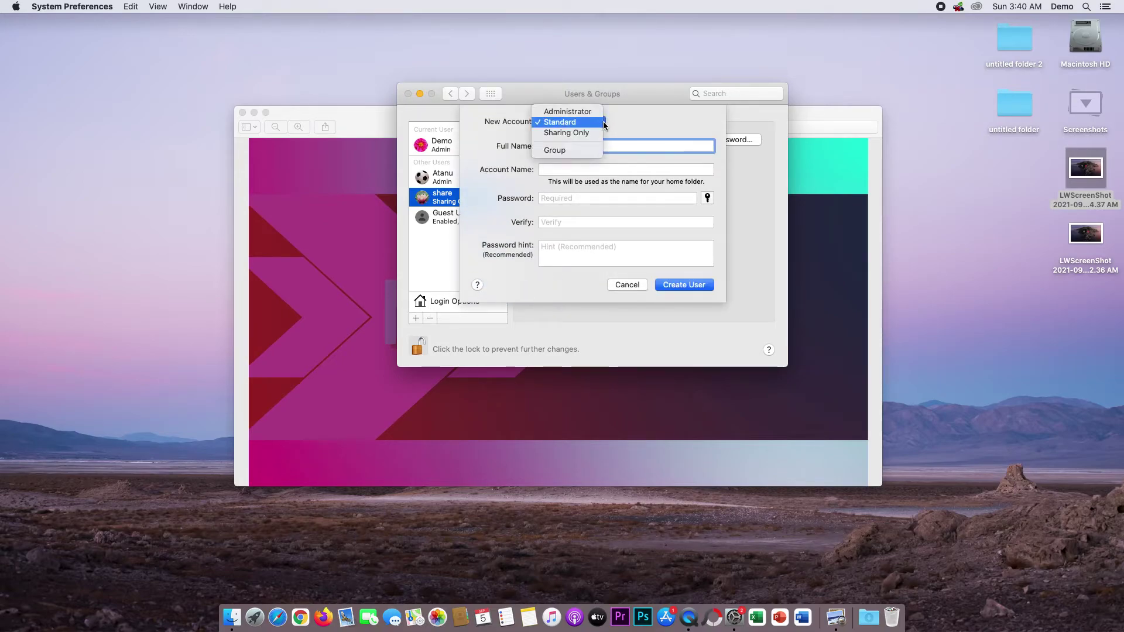
{"action": "left_click", "coordinate": [626, 128]}
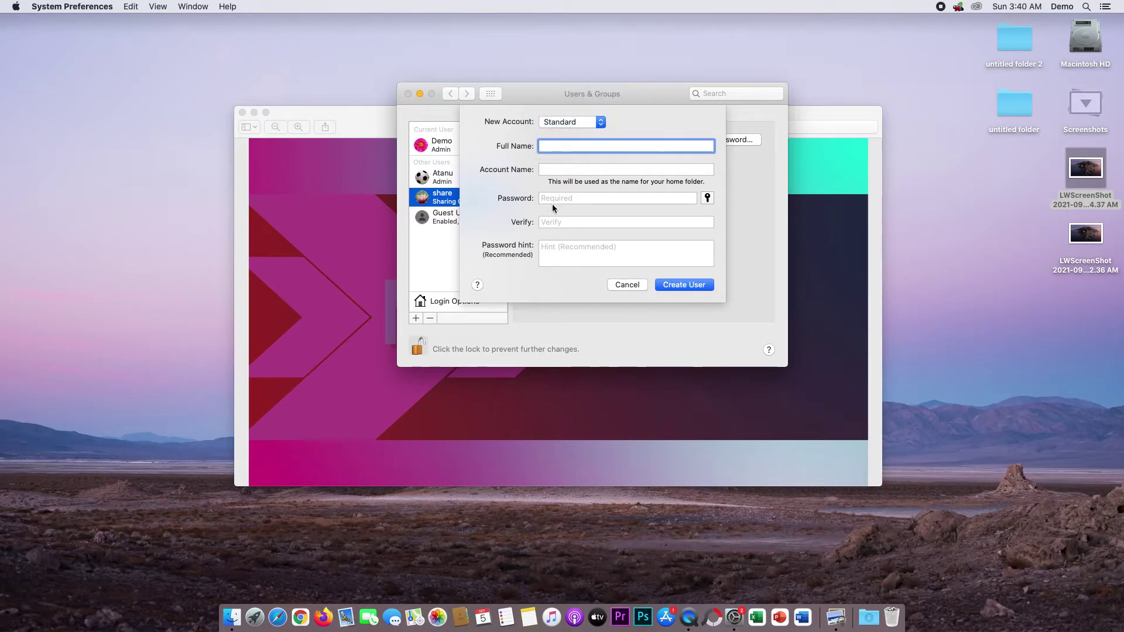
{"action": "left_click", "coordinate": [573, 121]}
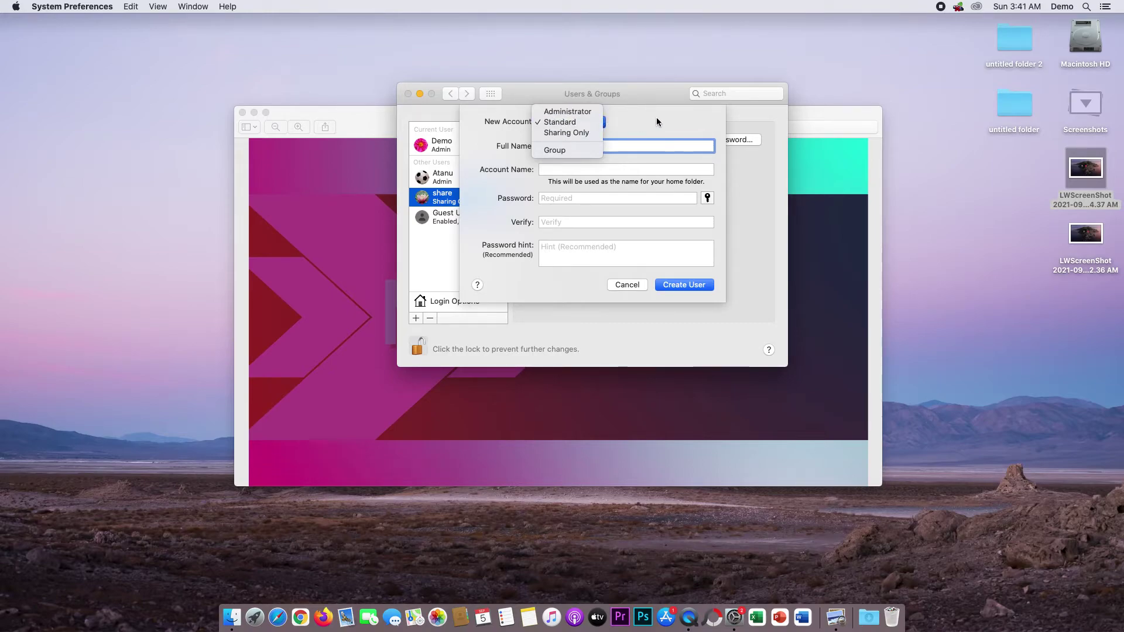
Leave the account type at Standard and cancel the new account sheet without creating a user.
{"action": "left_click", "coordinate": [640, 120]}
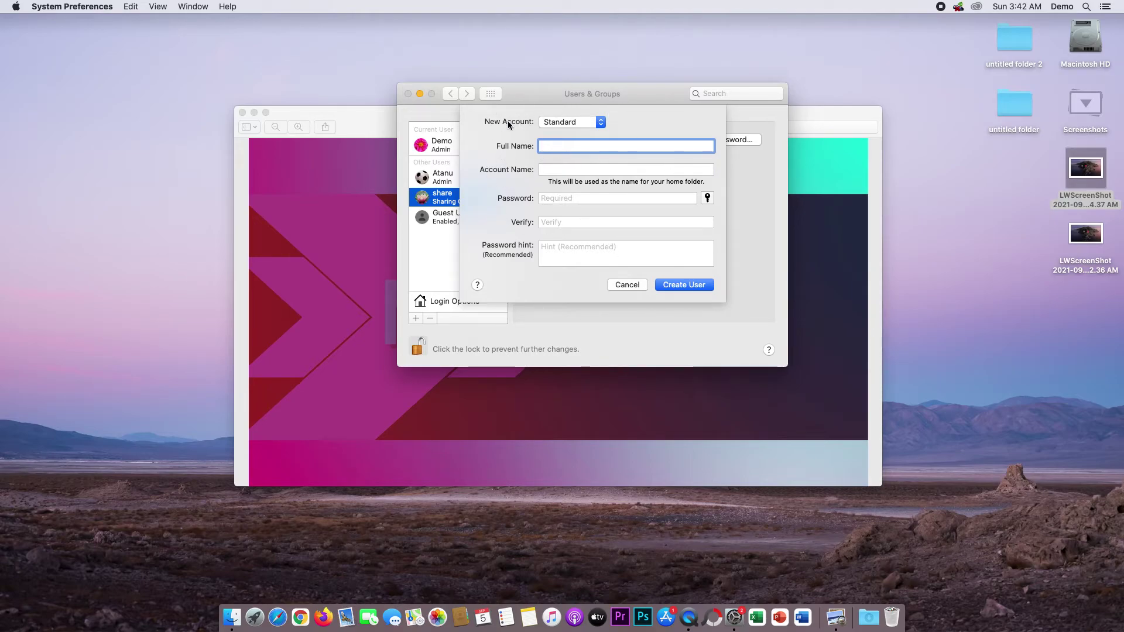
{"action": "left_click", "coordinate": [620, 285]}
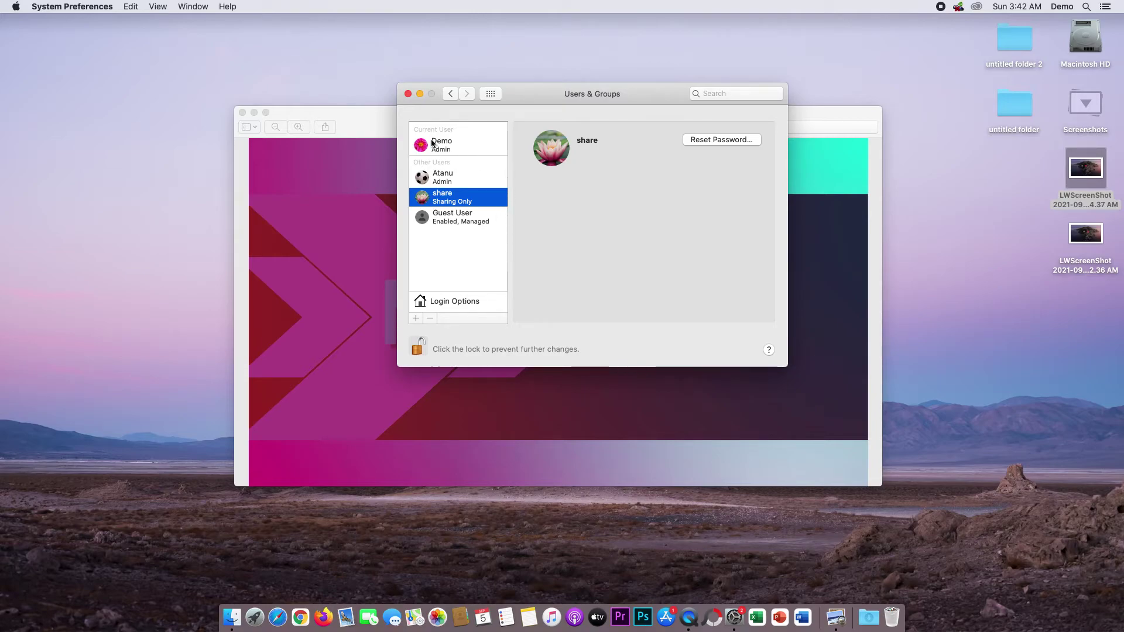
Select Demo under Current User to show its password and account settings.
{"action": "left_click", "coordinate": [458, 149]}
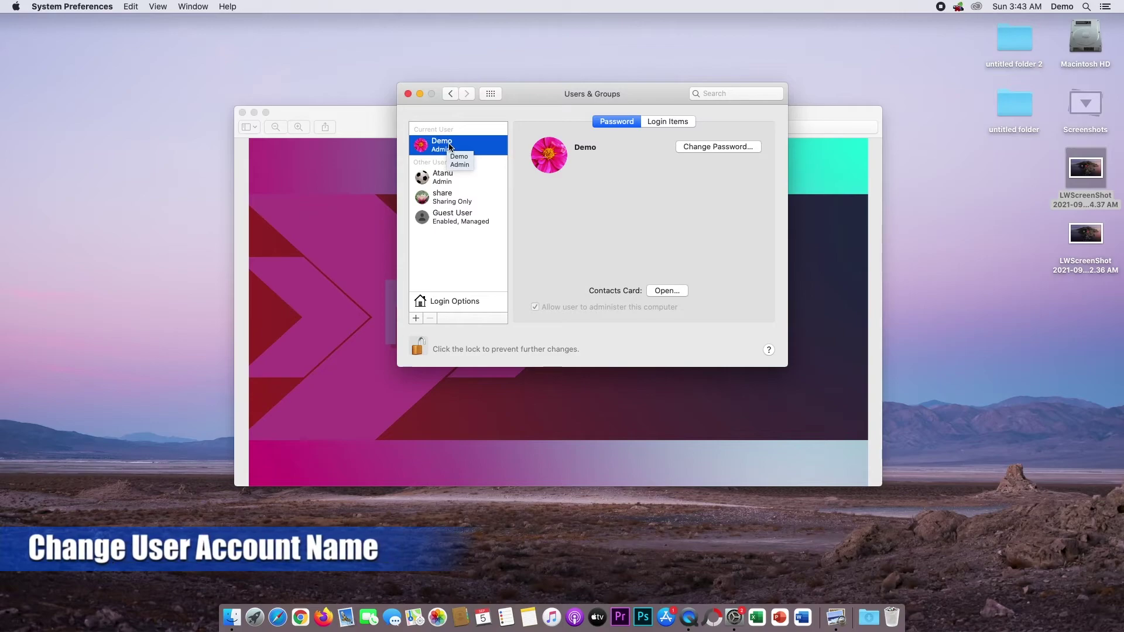
In Advanced Options, change the Demo account's full name to 'Demo 2' and confirm with OK.
{"action": "right_click", "coordinate": [449, 146]}
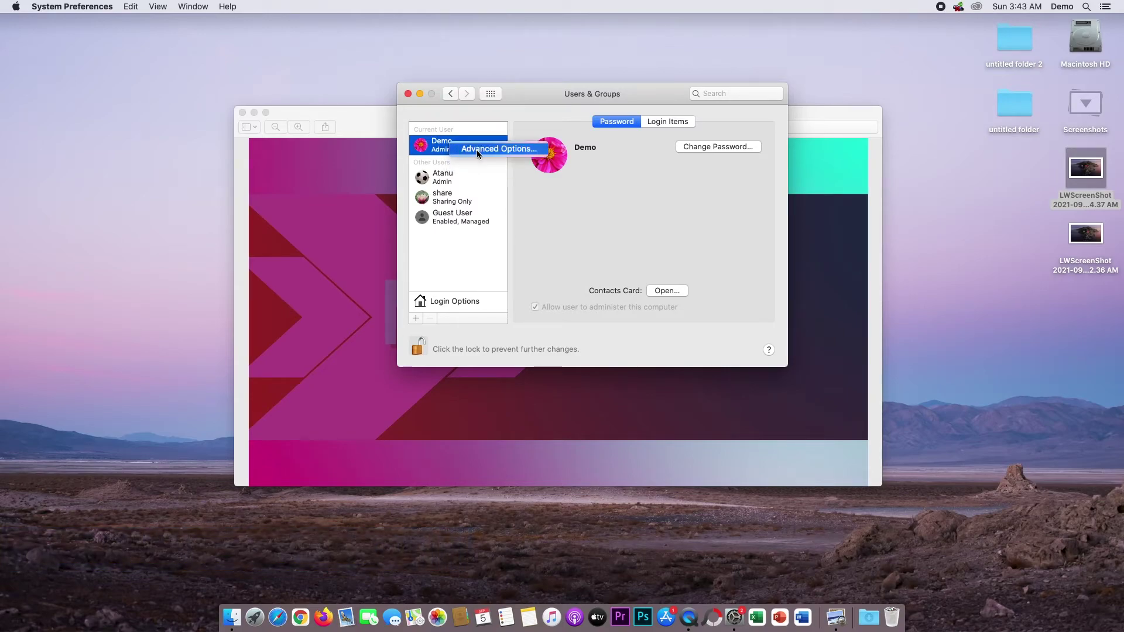
{"action": "left_click", "coordinate": [514, 150]}
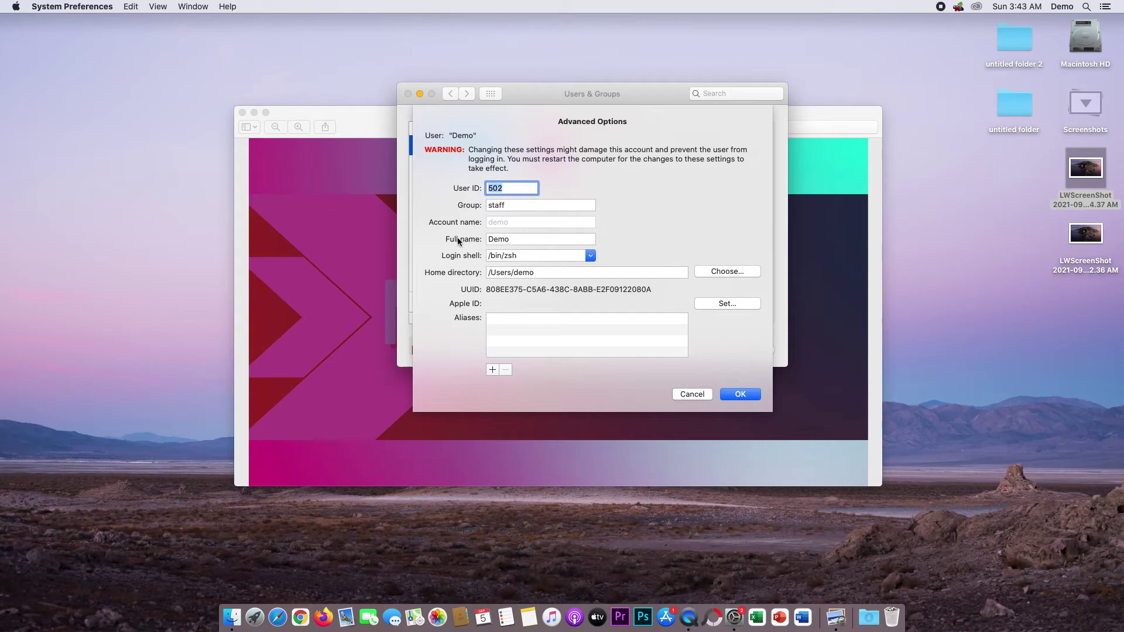
{"action": "left_click", "coordinate": [528, 238]}
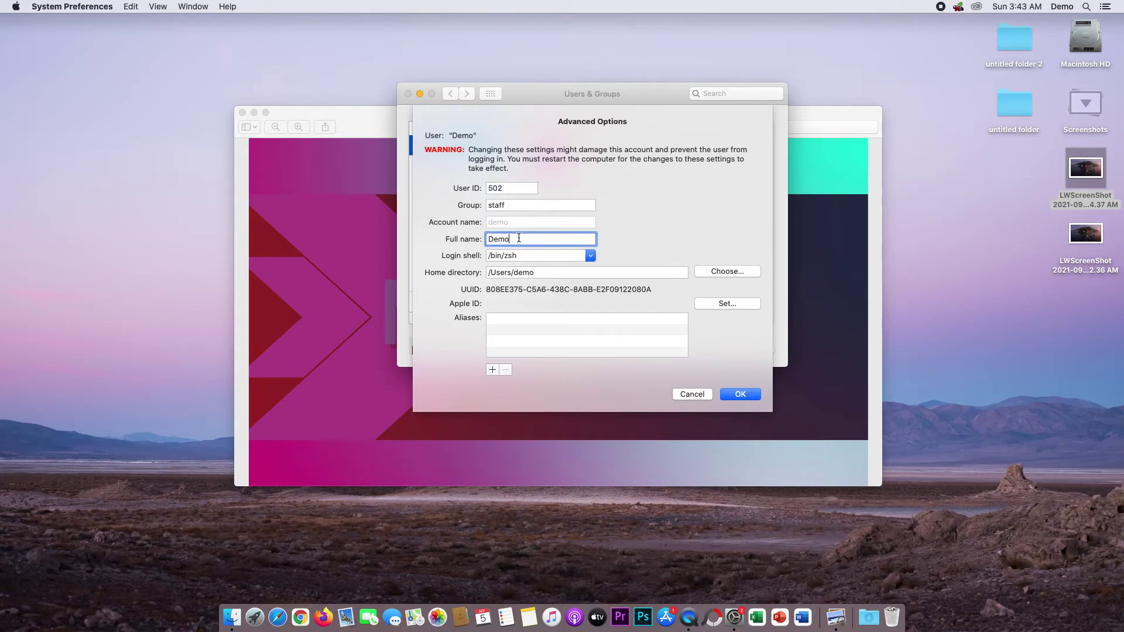
{"action": "left_click_drag", "start_coordinate": [519, 238], "coordinate": [391, 240]}
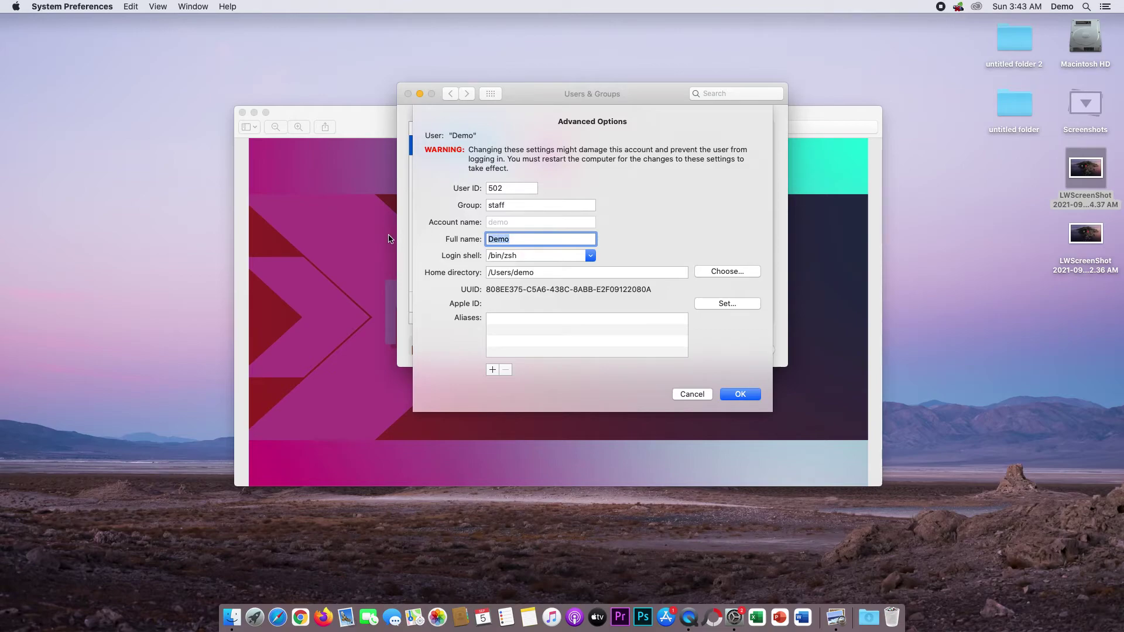
{"action": "left_click", "coordinate": [524, 239]}
{"action": "type", "text": "2"}
{"action": "left_click", "coordinate": [740, 394]}
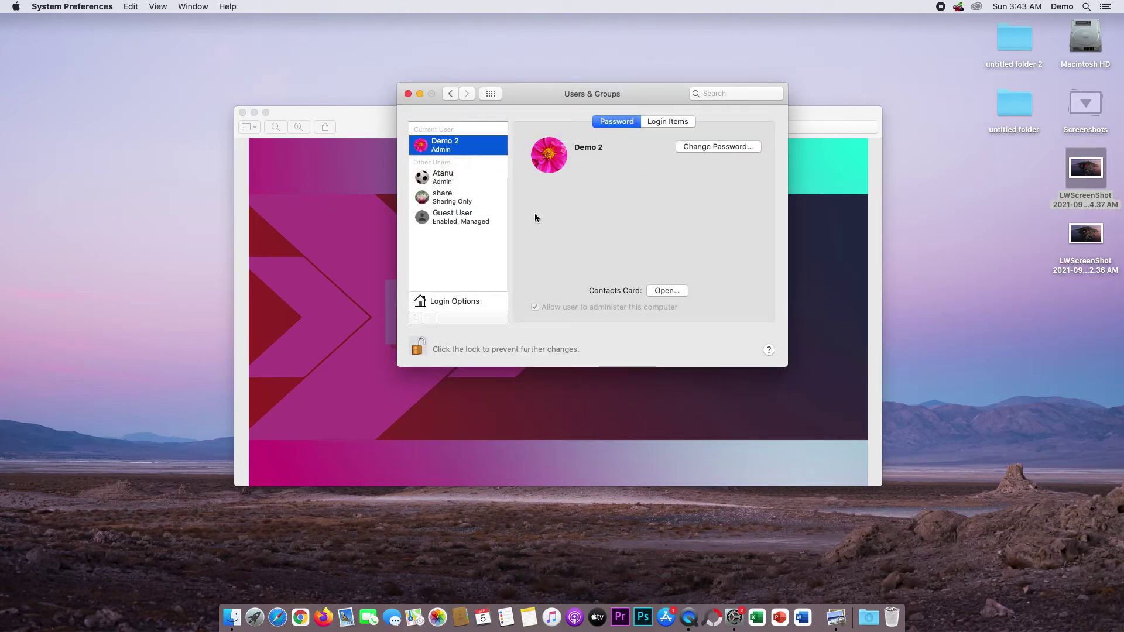
{"action": "key", "text": "F11"}
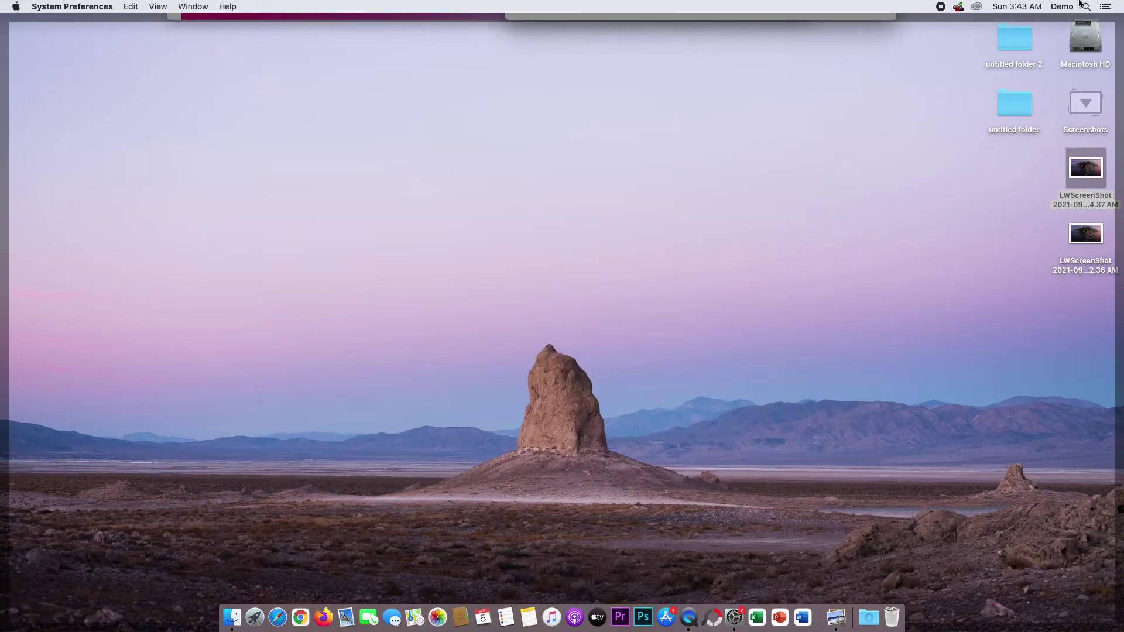
{"action": "left_click", "coordinate": [1061, 7]}
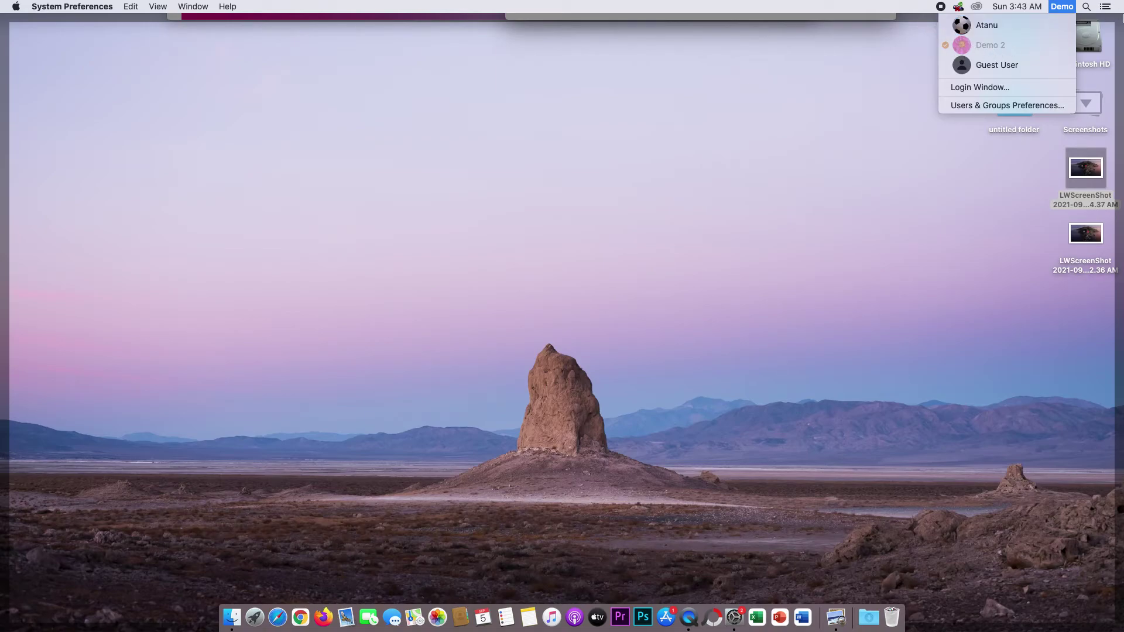
{"action": "left_click", "coordinate": [901, 64]}
{"action": "mouse_move", "coordinate": [1123, 2]}
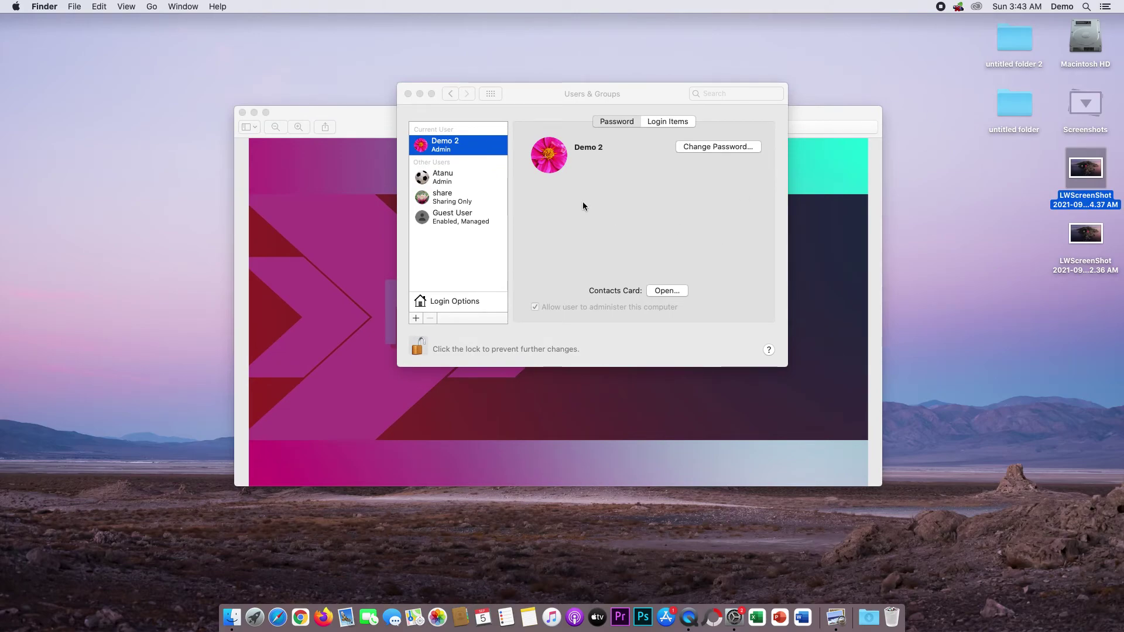
Remove the sharing-only 'share' account with the − button and confirm the deletion.
{"action": "mouse_move", "coordinate": [538, 144]}
{"action": "left_click", "coordinate": [440, 202]}
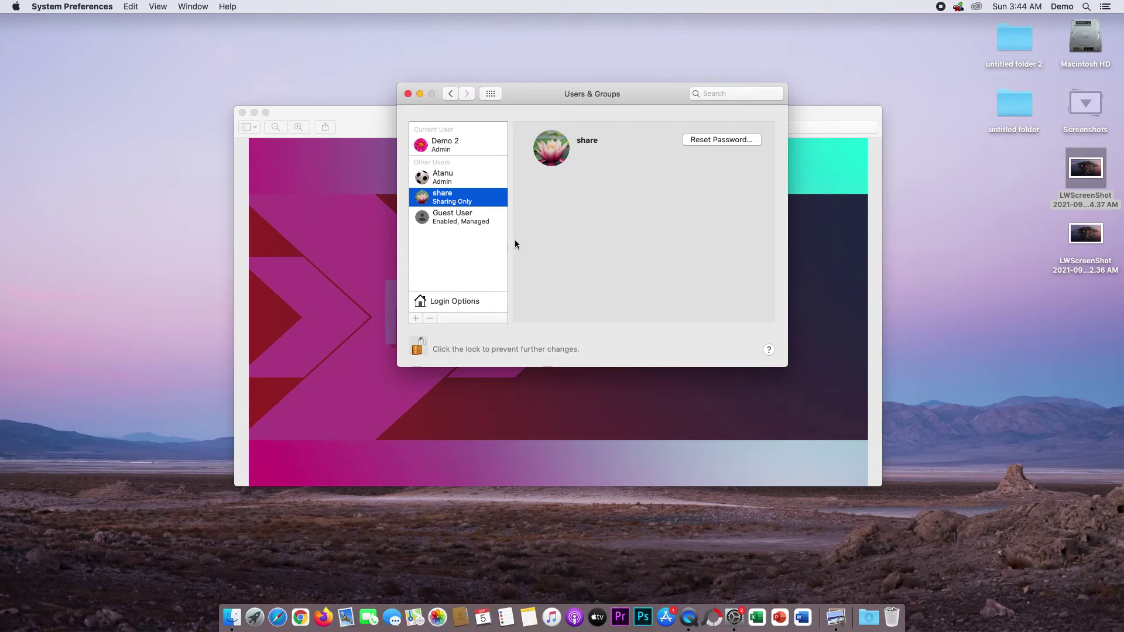
{"action": "left_click", "coordinate": [431, 319]}
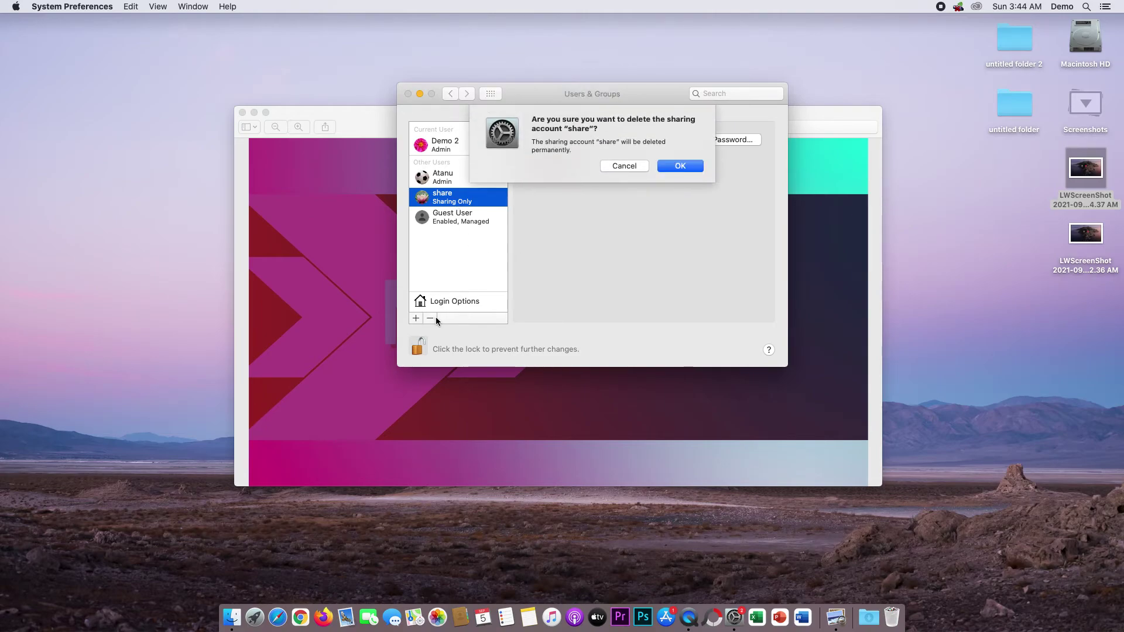
{"action": "left_click", "coordinate": [680, 166]}
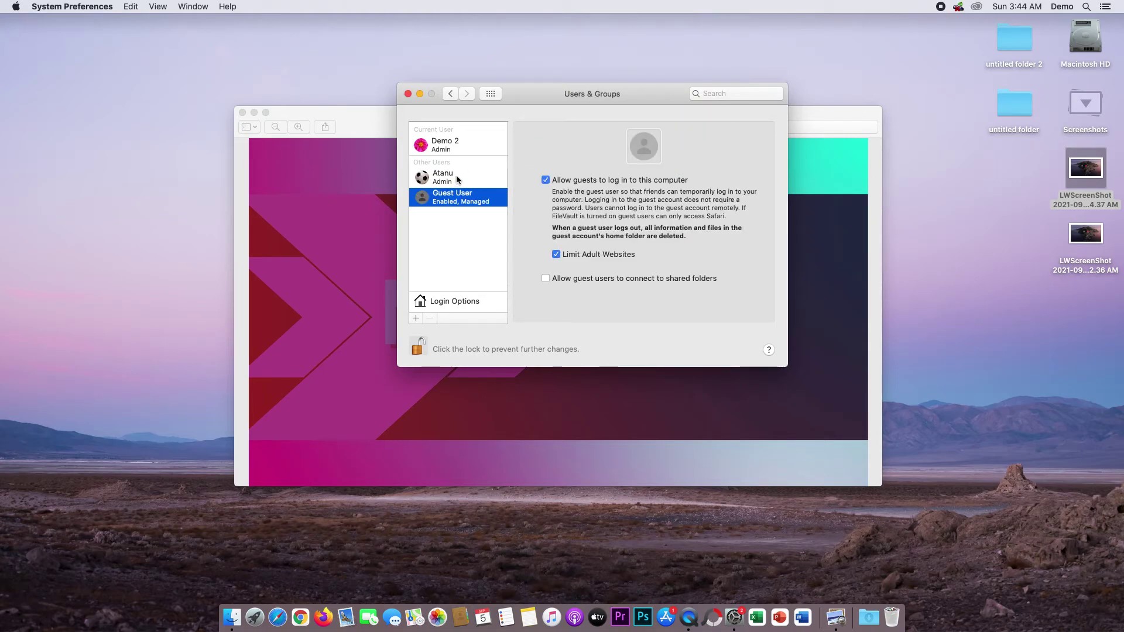
Uncheck 'Allow guests to log in to this computer', then select the other admin account.
{"action": "left_click", "coordinate": [546, 180]}
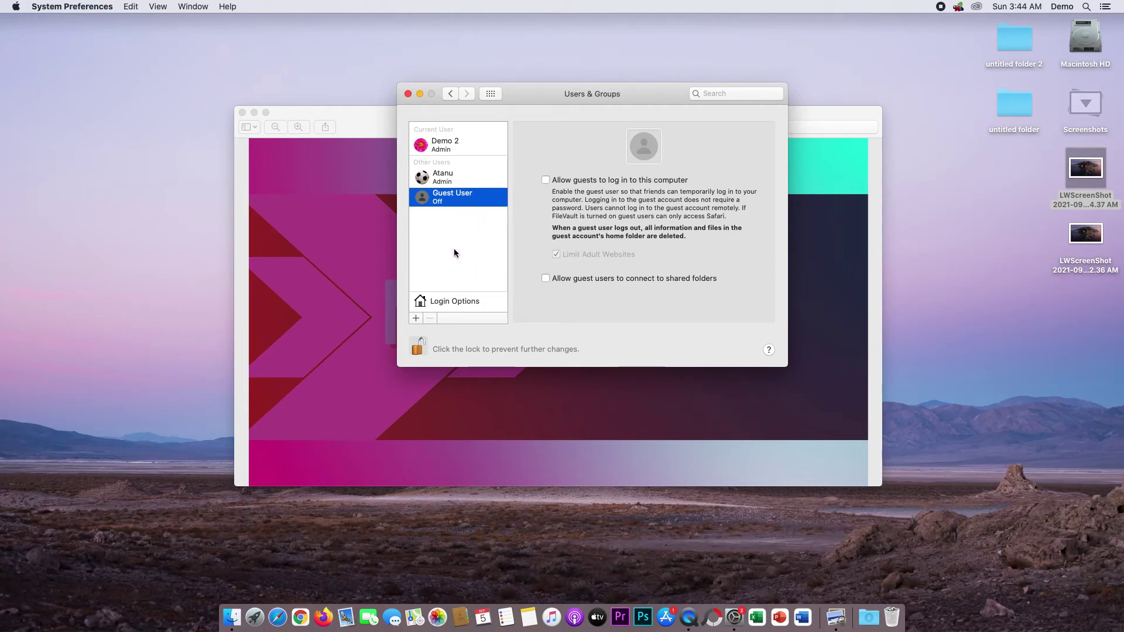
{"action": "left_click", "coordinate": [457, 183]}
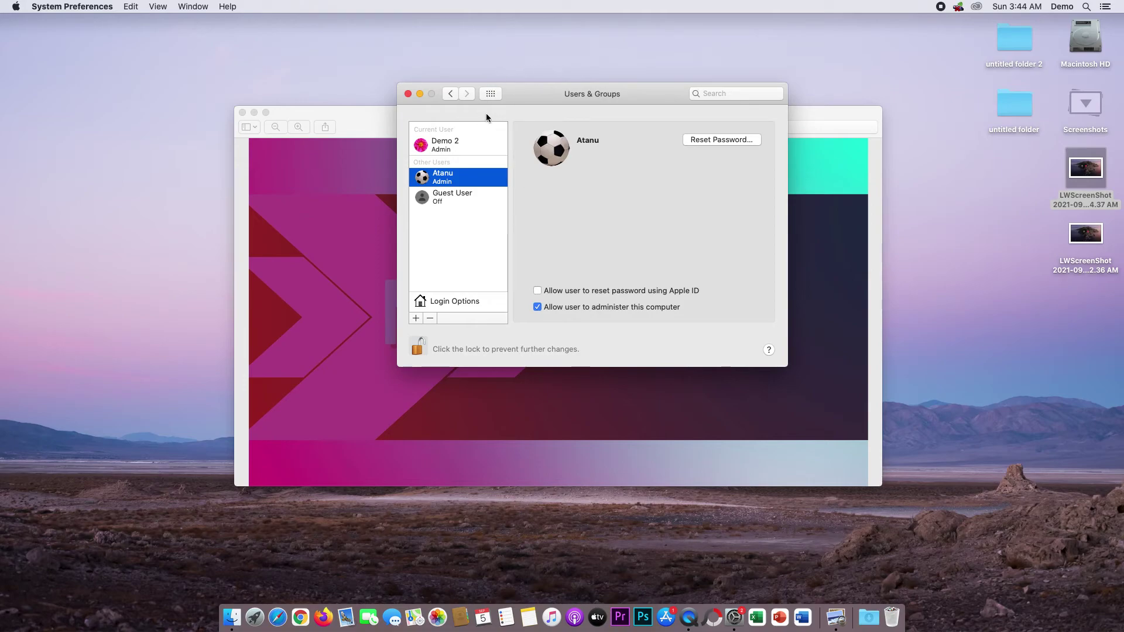
Start removing the other admin account, choosing 'Don't change the home folder'.
{"action": "left_click", "coordinate": [430, 318]}
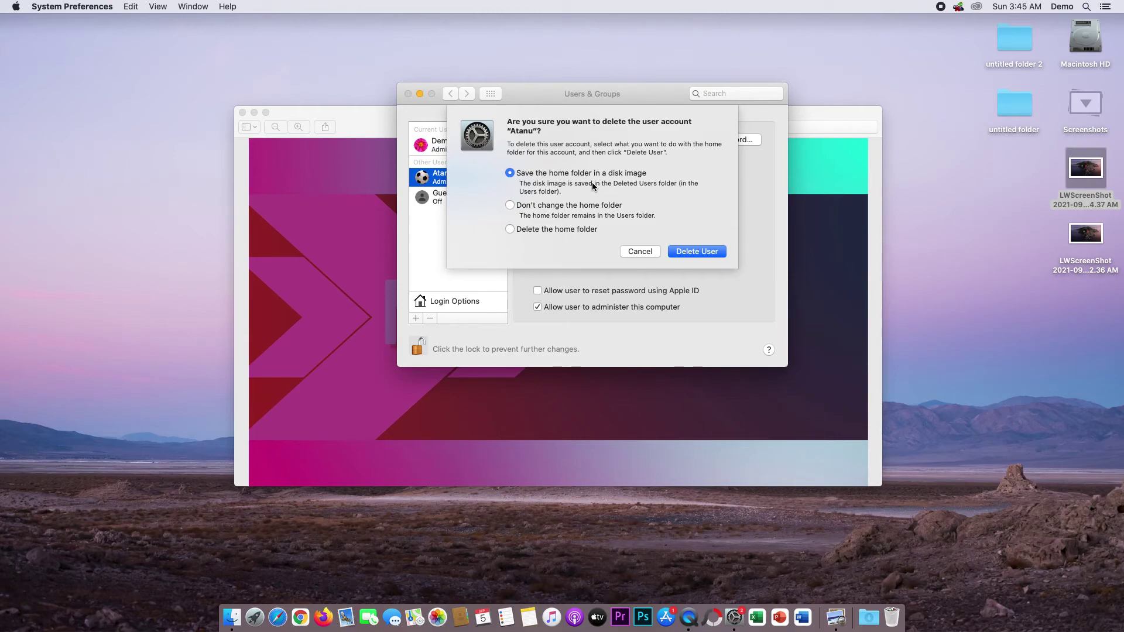
{"action": "left_click", "coordinate": [543, 210]}
Show Macintosh HD's Users folder in list view beside the Users & Groups window.
{"action": "double_click", "coordinate": [1087, 44]}
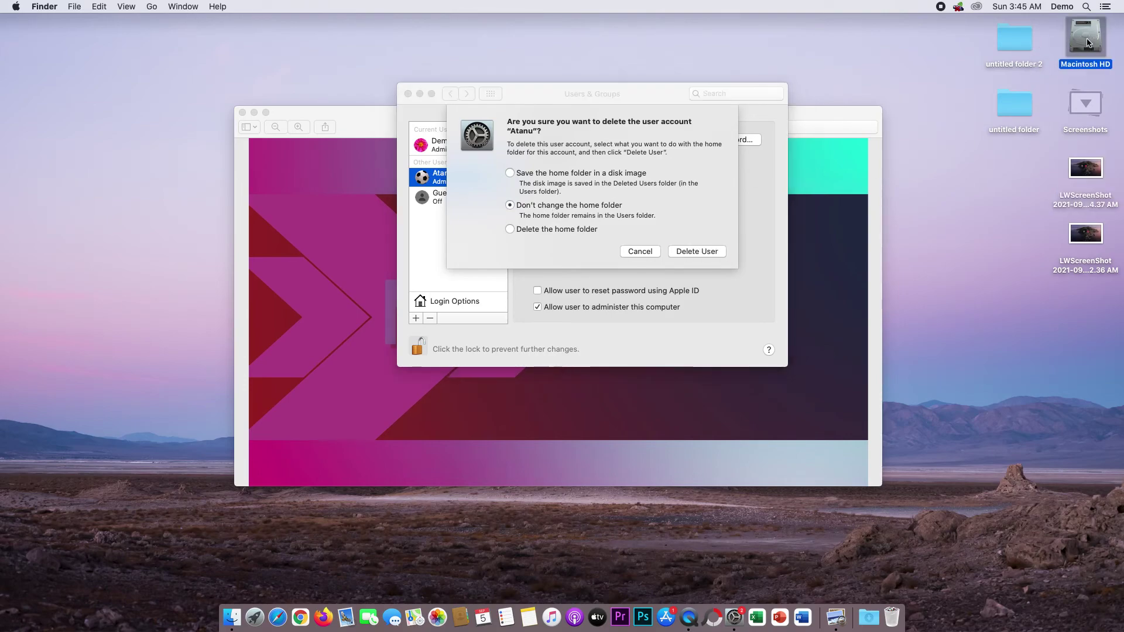
{"action": "left_click", "coordinate": [589, 175]}
{"action": "left_click_drag", "start_coordinate": [637, 121], "coordinate": [390, 136]}
{"action": "left_click", "coordinate": [240, 127]}
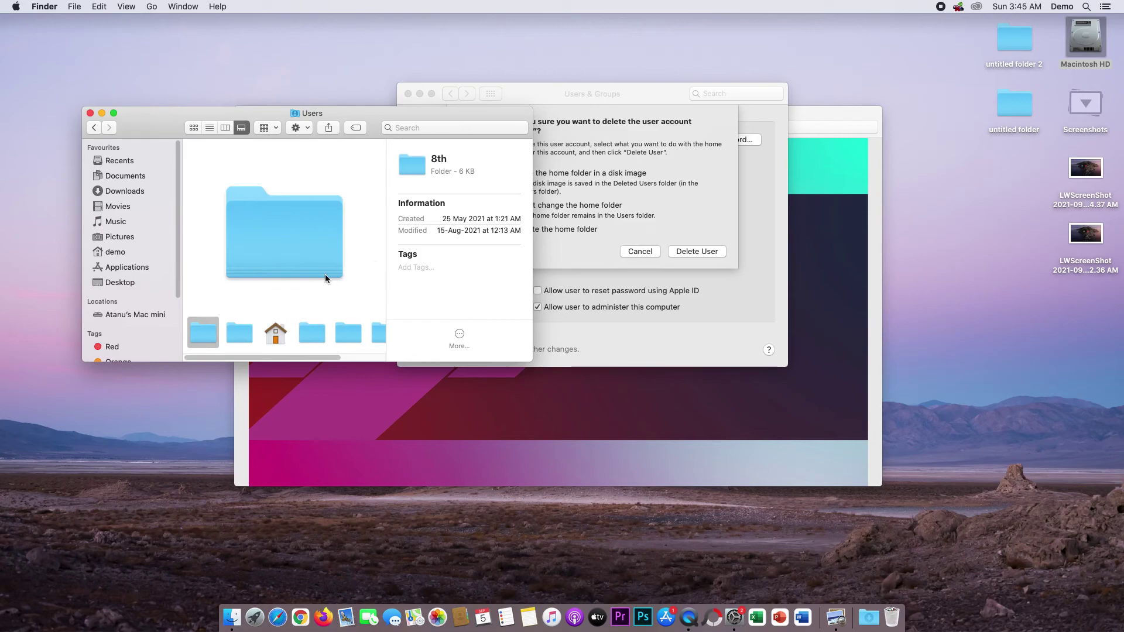
{"action": "left_click", "coordinate": [214, 127]}
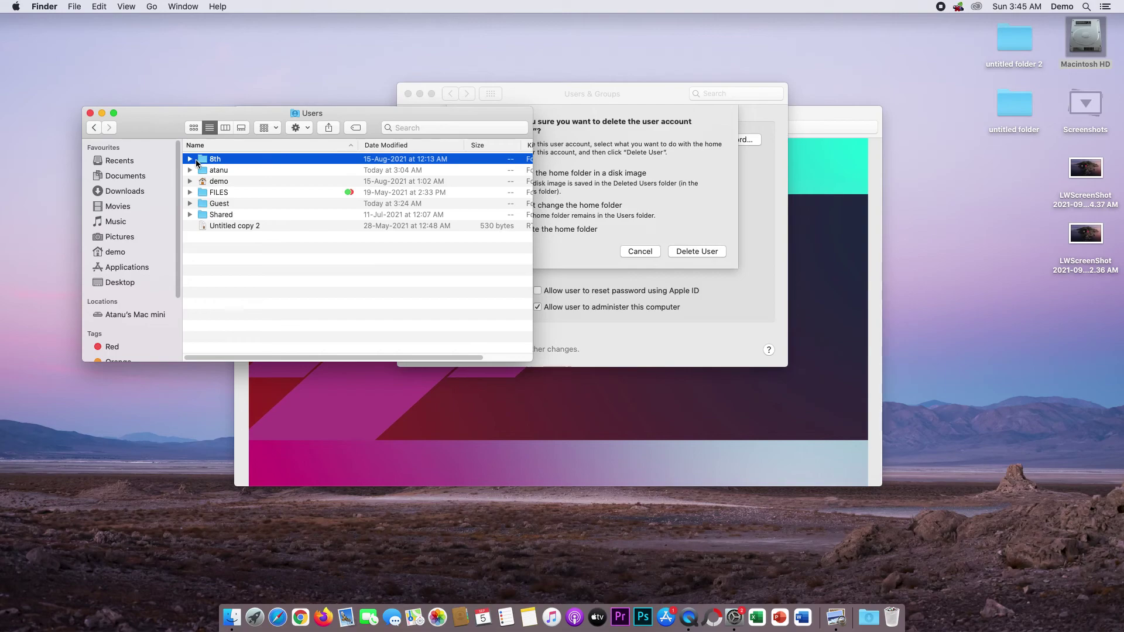
{"action": "left_click_drag", "start_coordinate": [586, 100], "coordinate": [728, 98]}
{"action": "left_click", "coordinate": [401, 119]}
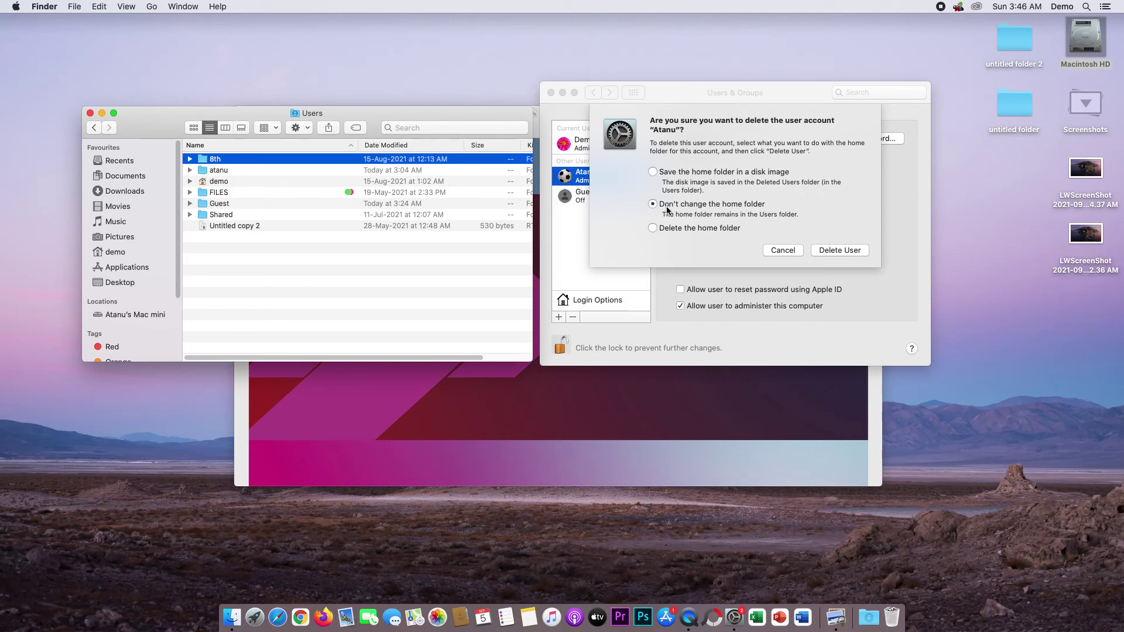
Cancel the admin account deletion, then Quick Look the LWScreenShot login-screen file and close it.
{"action": "left_click", "coordinate": [836, 247]}
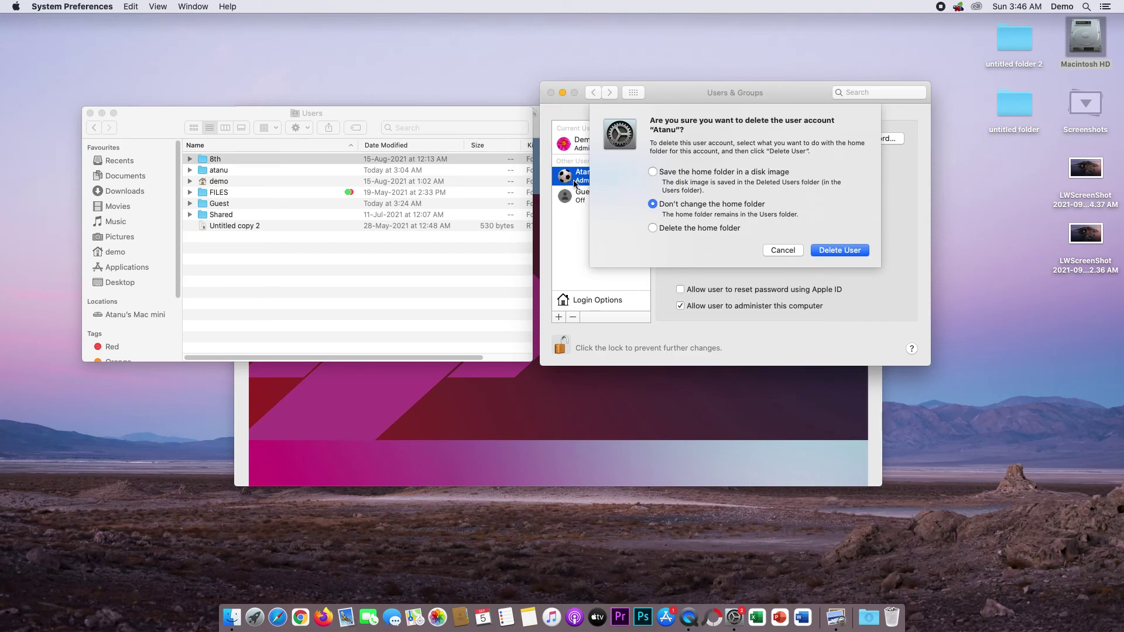
{"action": "left_click", "coordinate": [791, 251]}
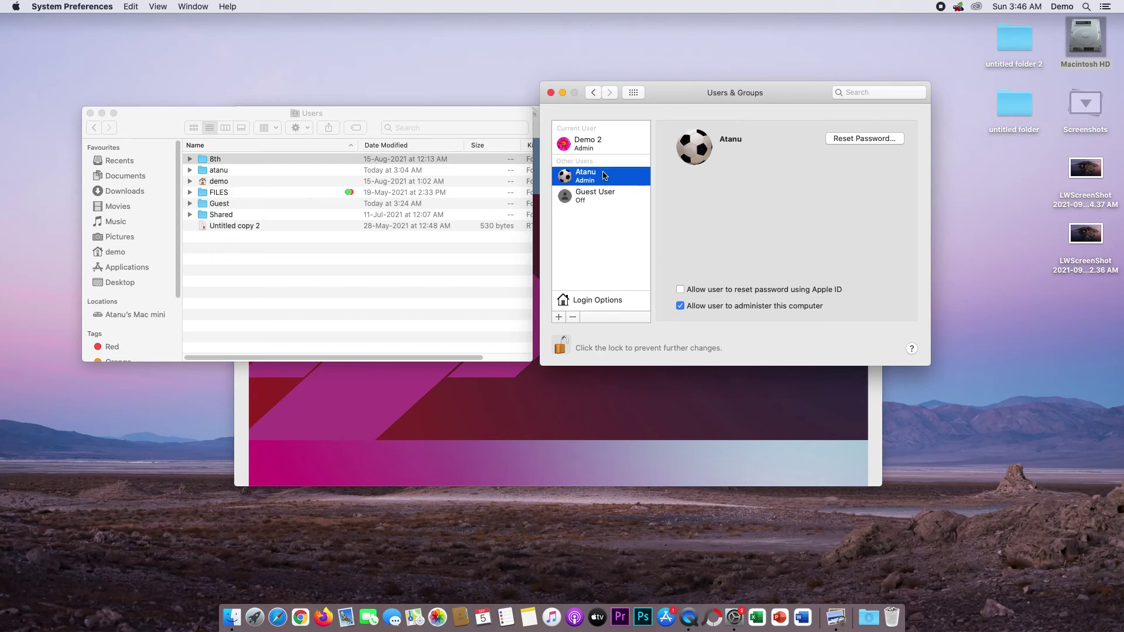
{"action": "left_click", "coordinate": [1092, 177]}
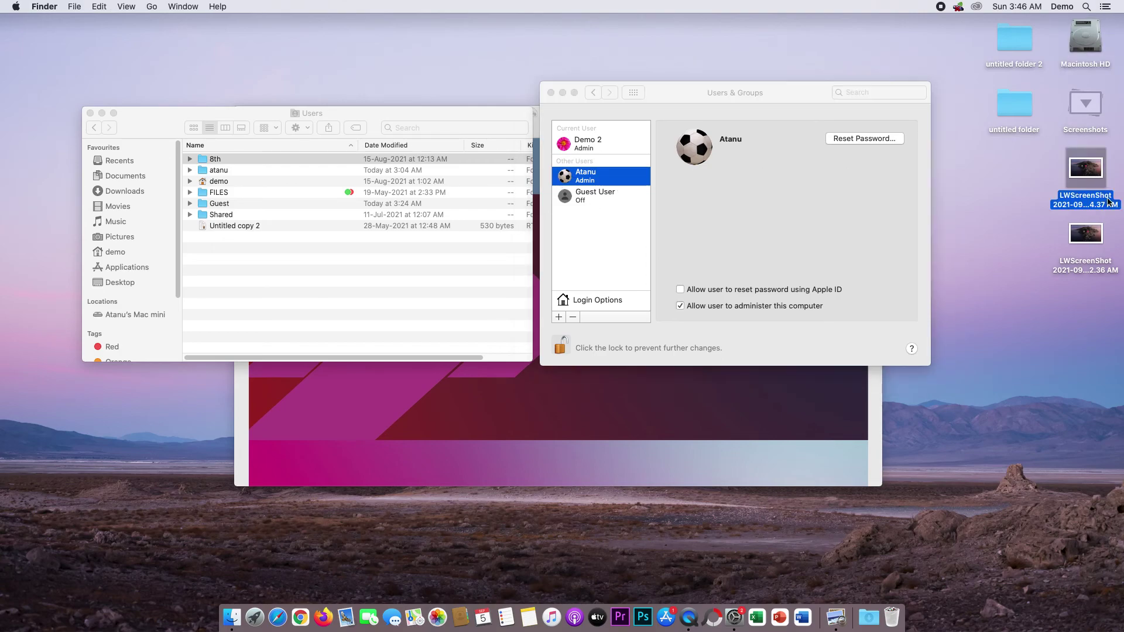
{"action": "key", "text": "space"}
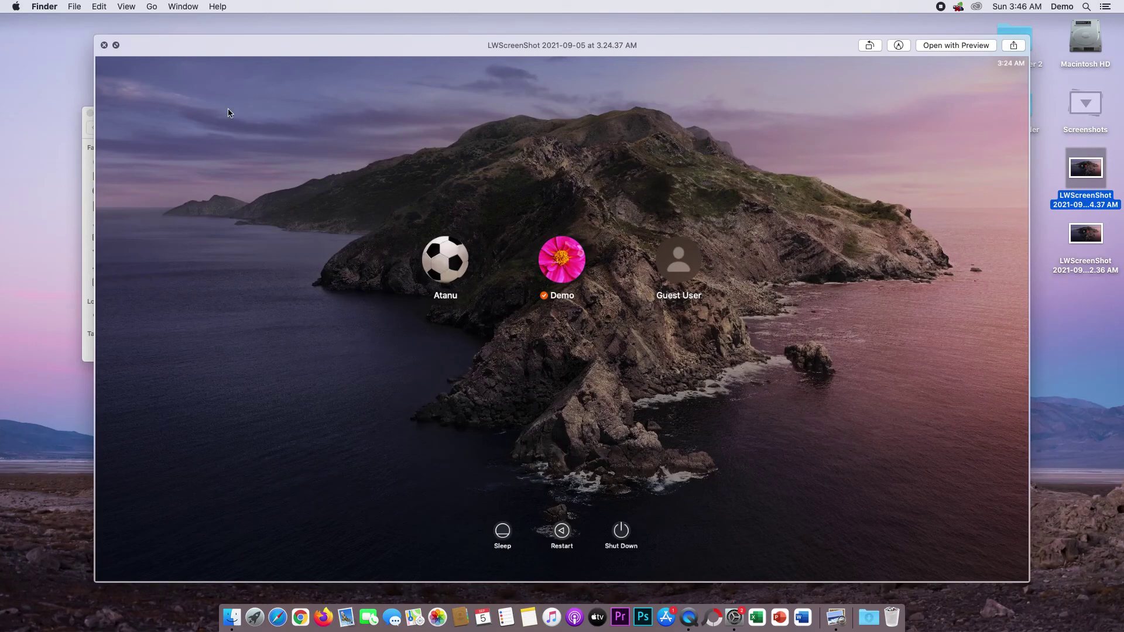
{"action": "key", "text": "space"}
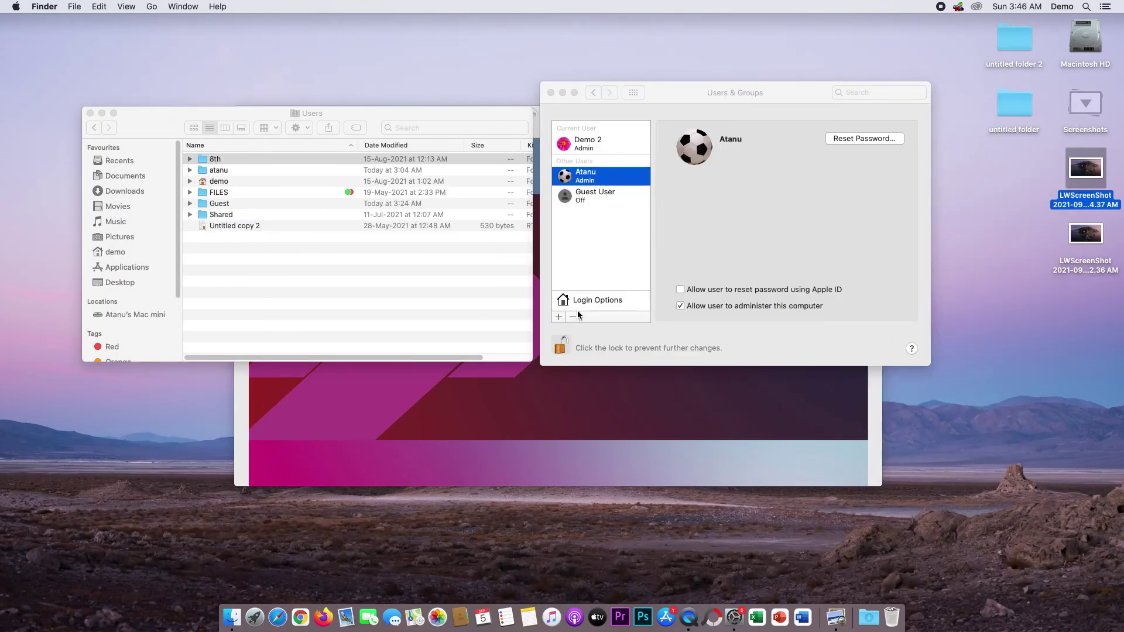
{"action": "left_click", "coordinate": [573, 318]}
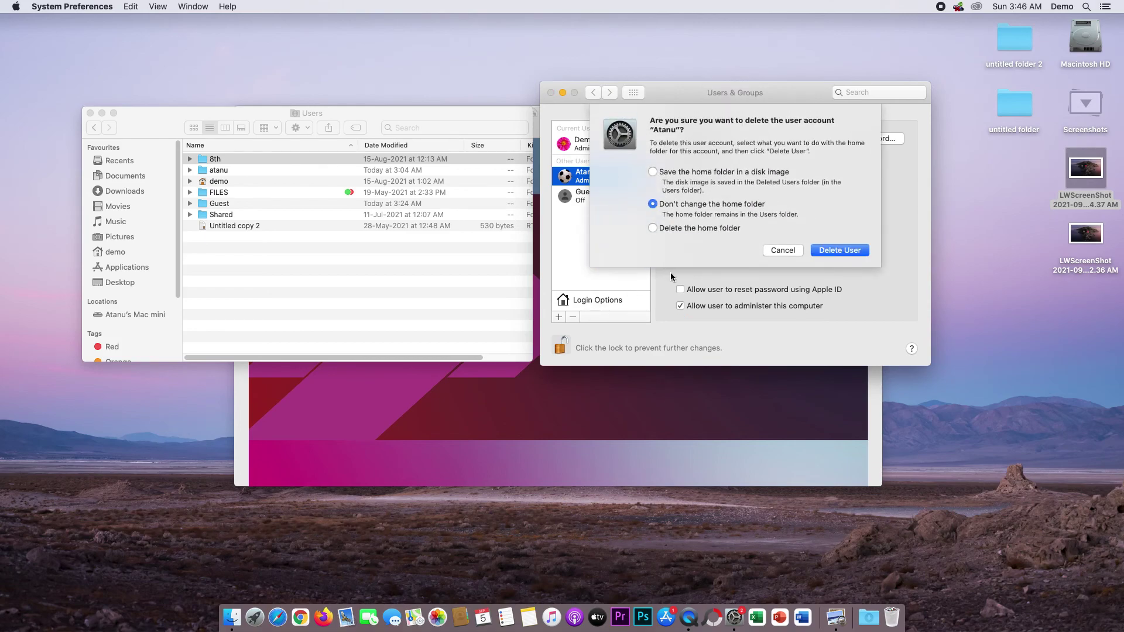
{"action": "left_click", "coordinate": [652, 229]}
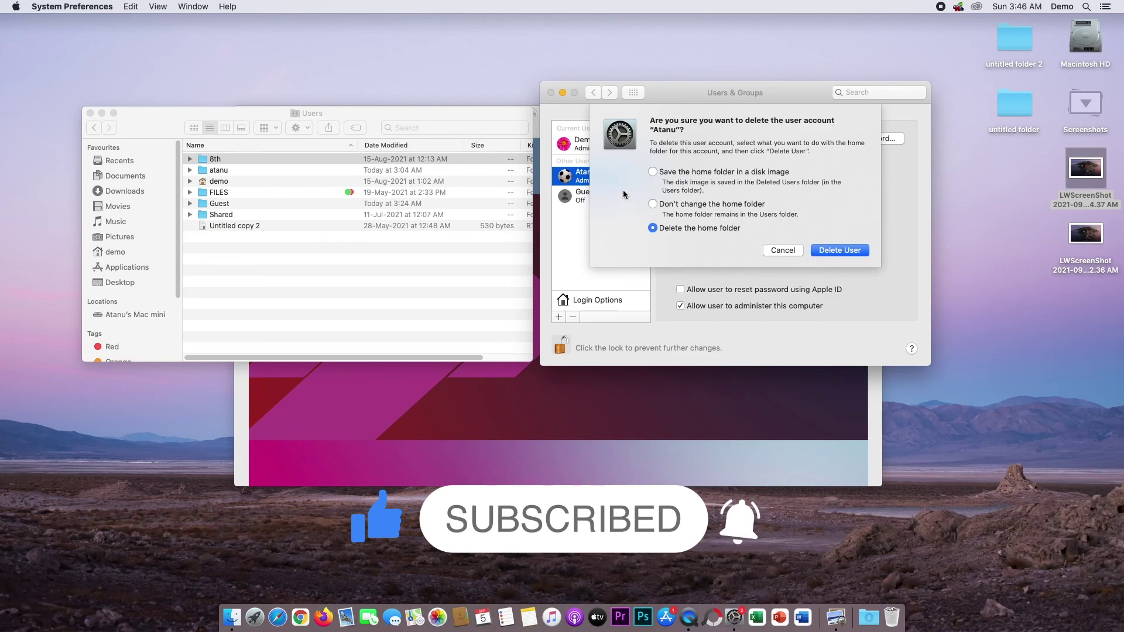
{"action": "left_click", "coordinate": [782, 251]}
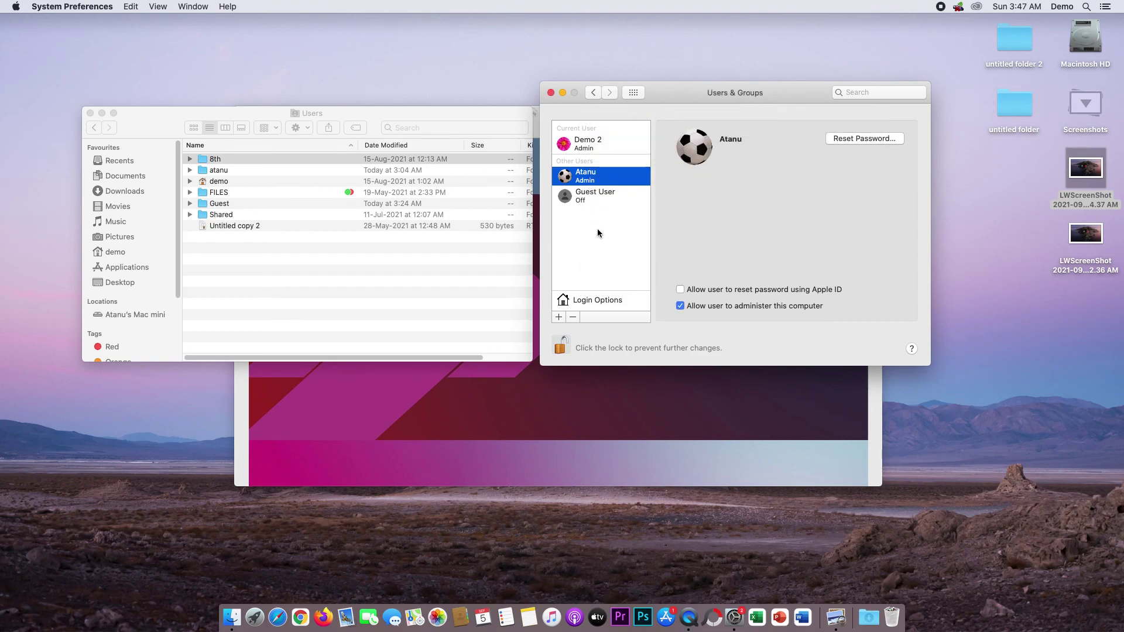
Close the Finder Users window and move Users & Groups back to the screen centre.
{"action": "left_click_drag", "start_coordinate": [711, 93], "coordinate": [787, 128]}
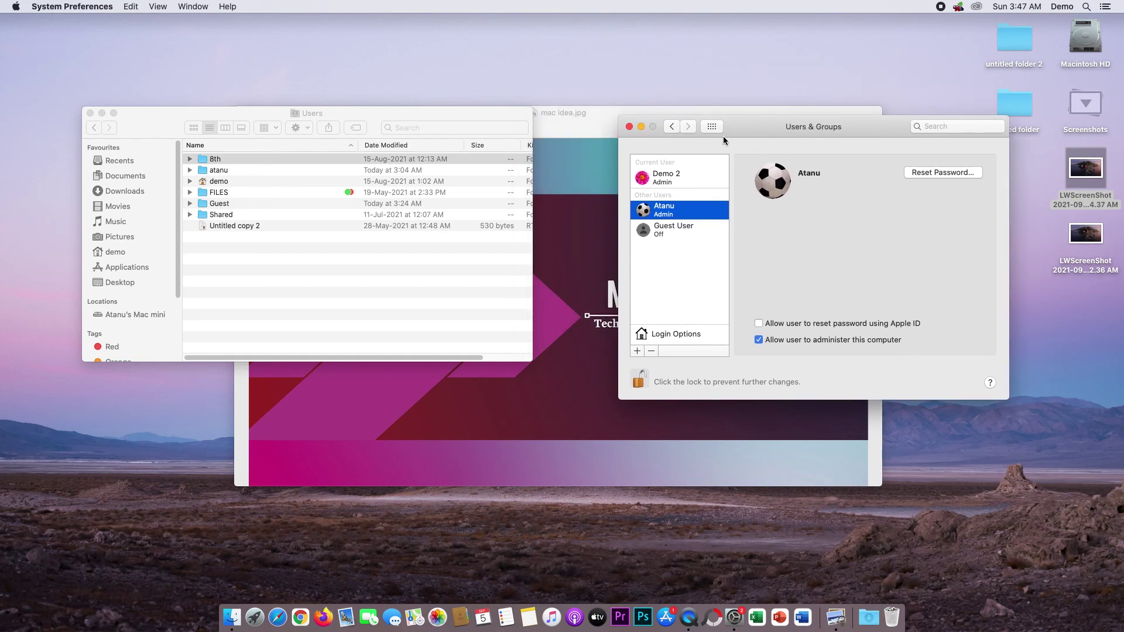
{"action": "left_click", "coordinate": [89, 113]}
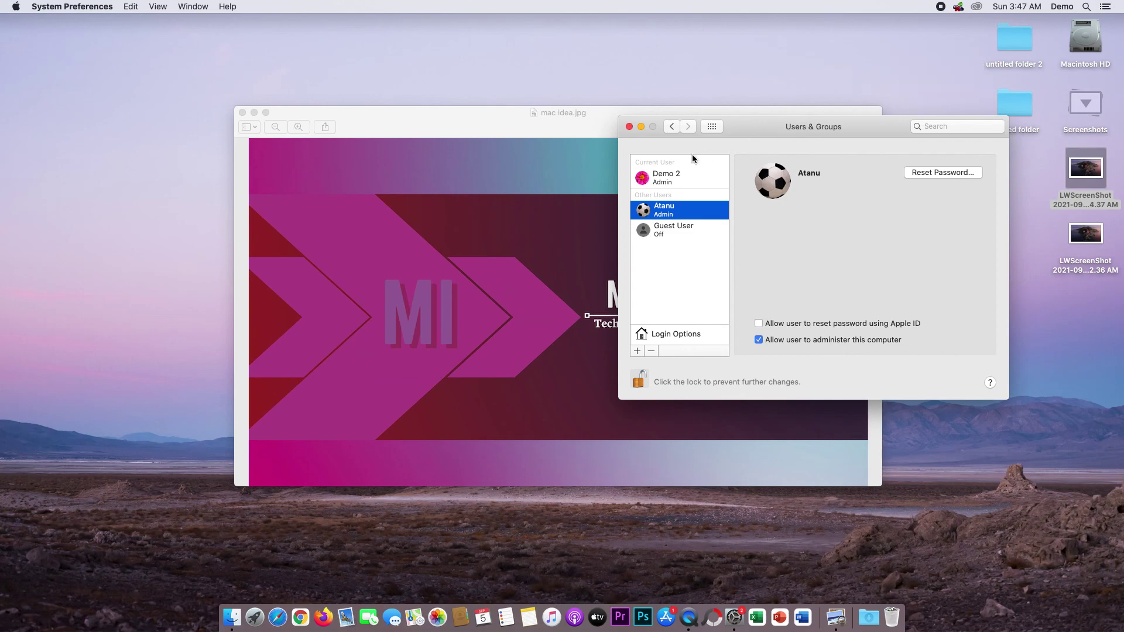
{"action": "left_click_drag", "start_coordinate": [750, 127], "coordinate": [500, 82]}
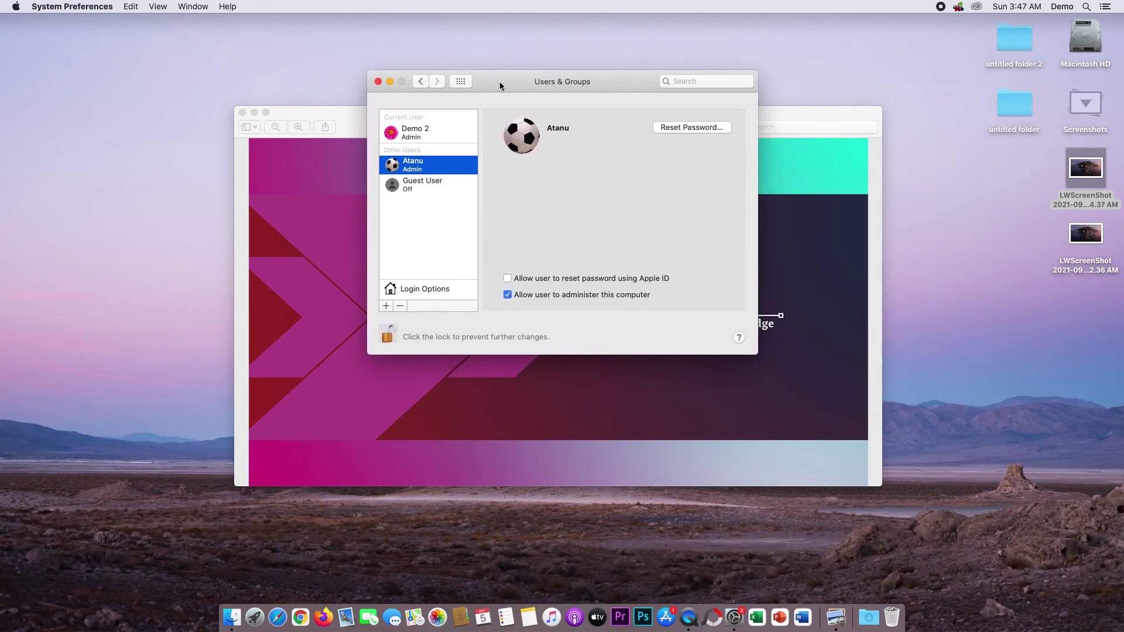